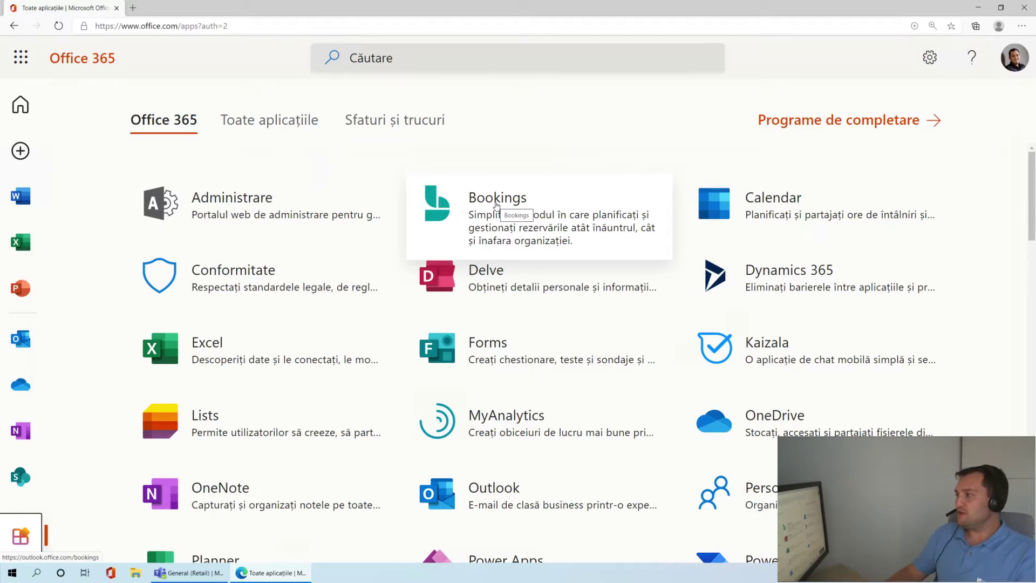
Step: Open the Bookings app and go to the business information page of Clinica de test
left_click(496, 204)
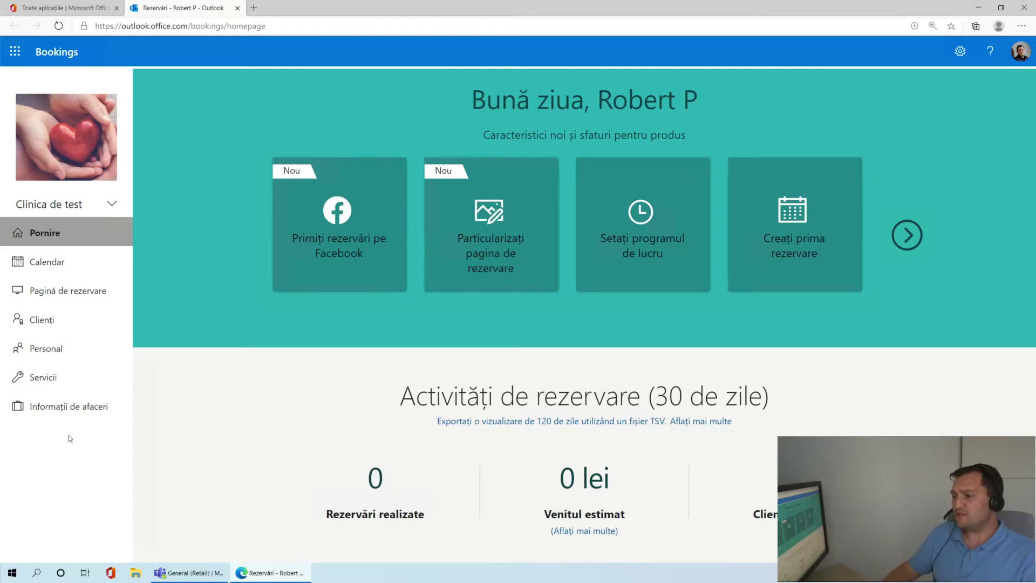
left_click(89, 410)
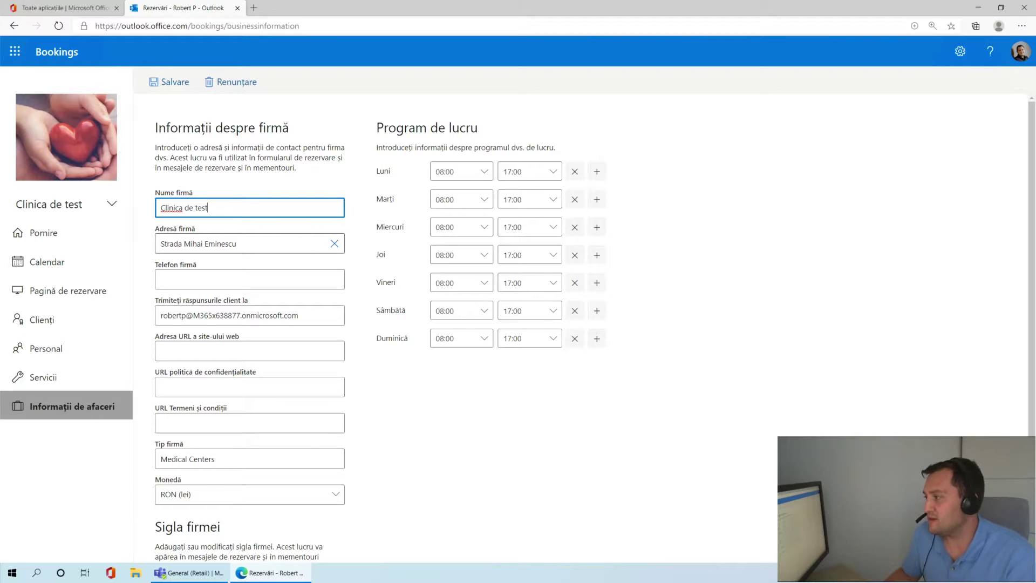
Step: Examine the company details on the business information page: name, phone, customer reply e-mail, website, privacy policy and terms URLs
key("ctrl+a")
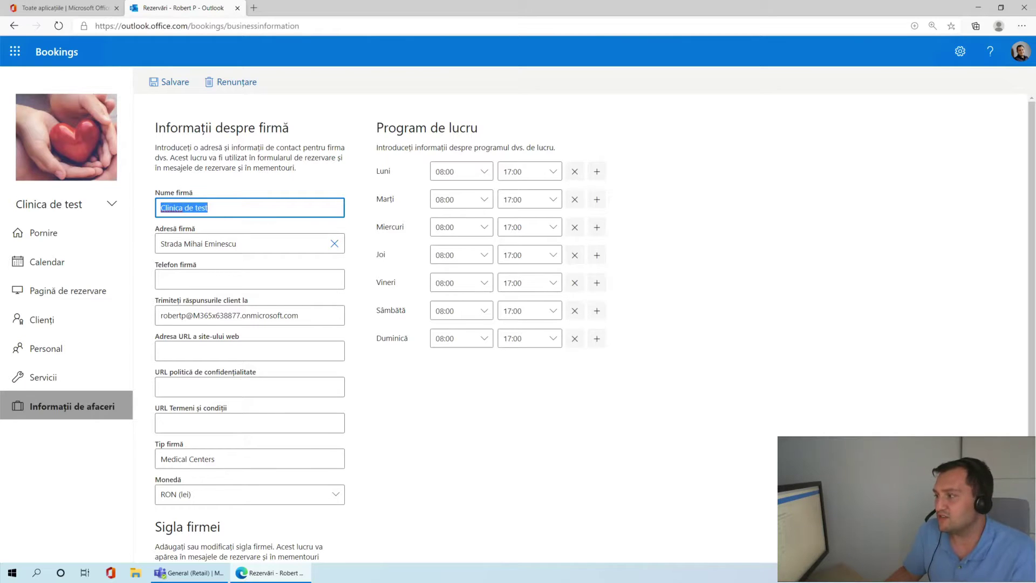
key("Right")
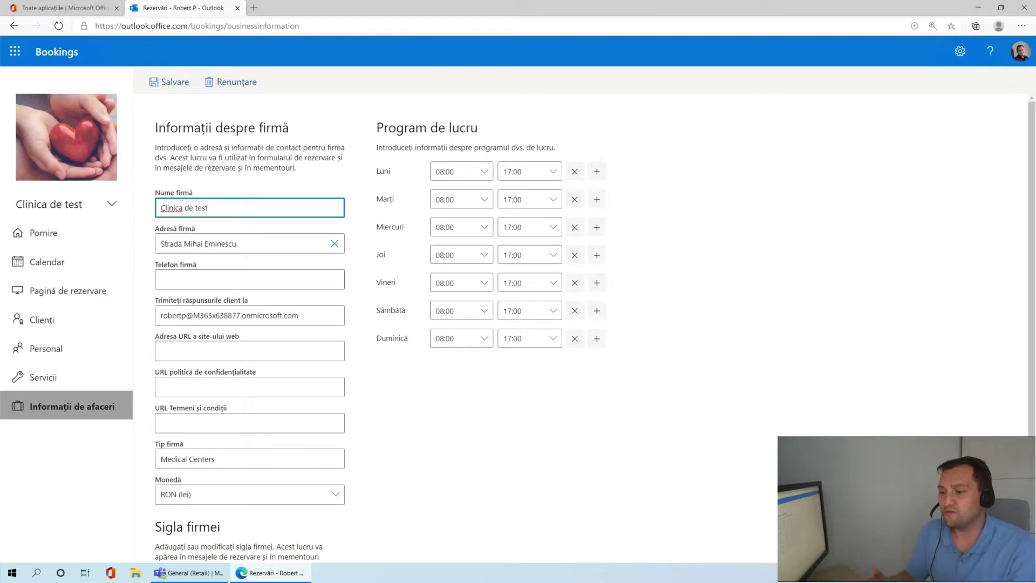
left_click(250, 279)
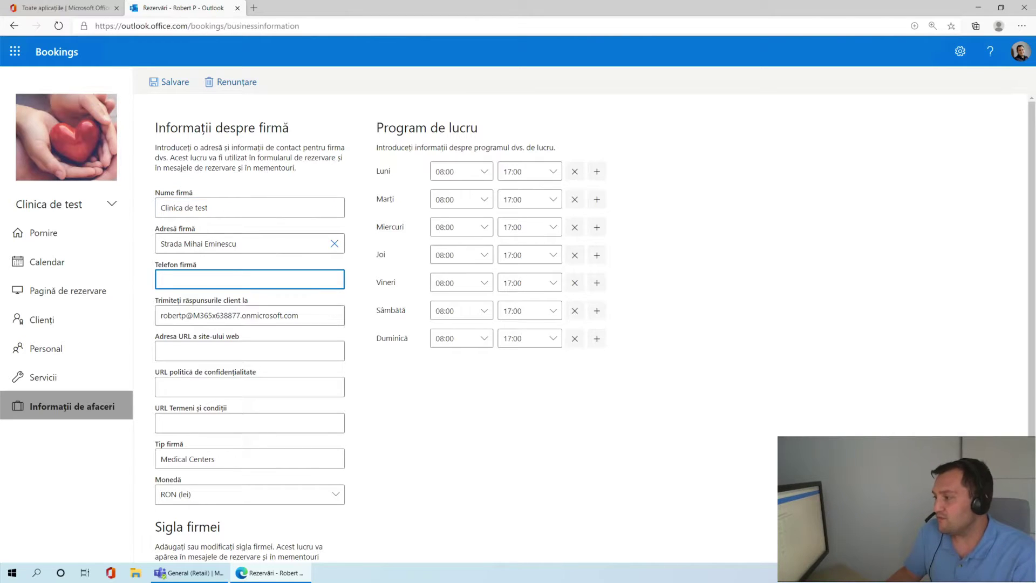
left_click(299, 315)
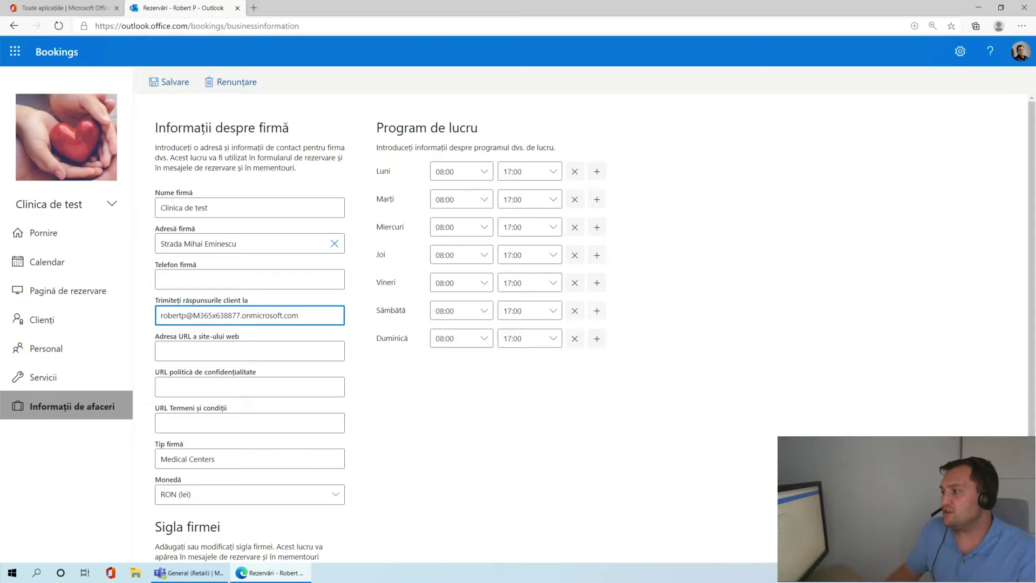
mouse_move(298, 315)
left_mouse_down()
mouse_move(148, 315)
mouse_move(298, 315)
left_mouse_up()
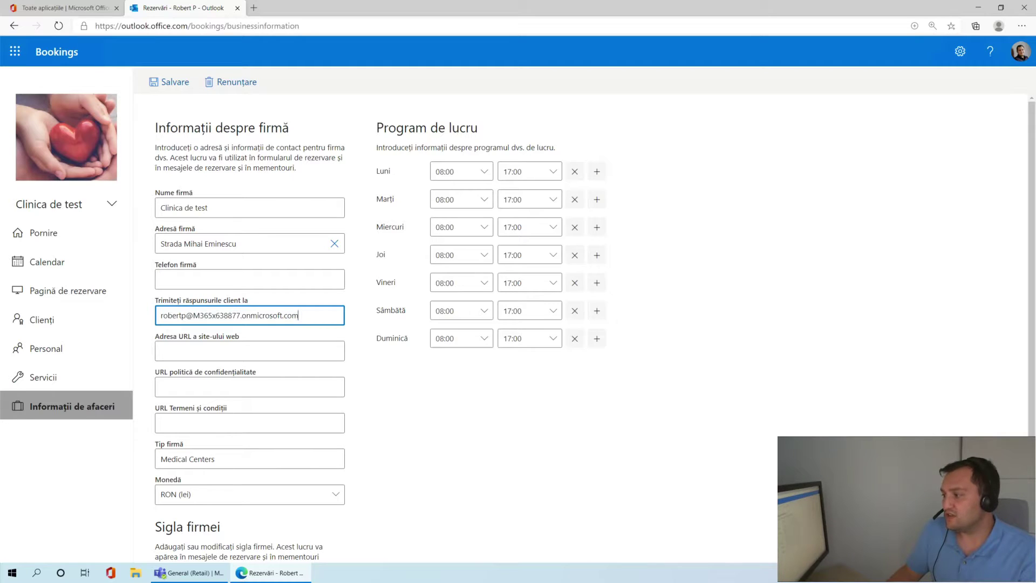
key("Tab")
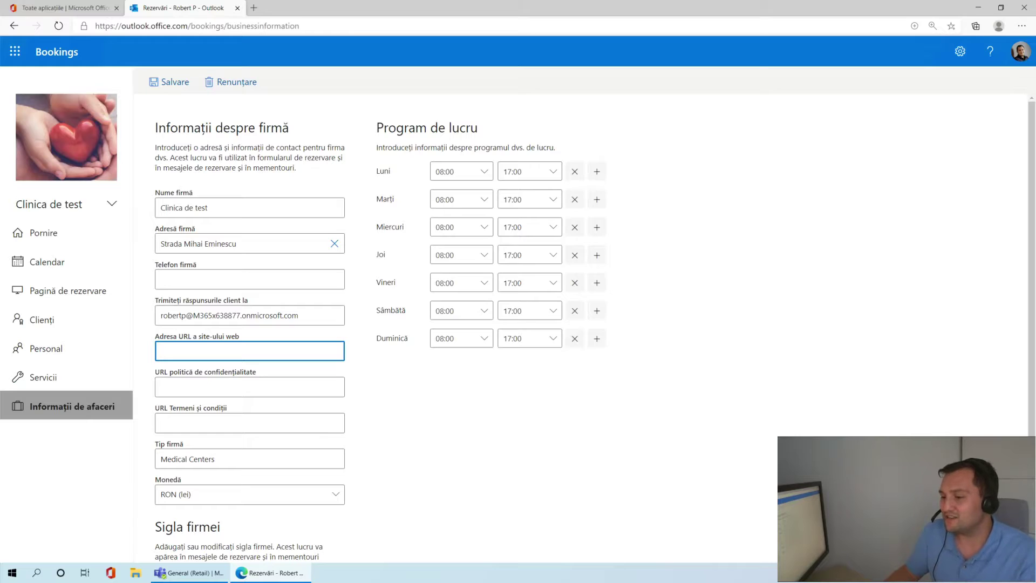
key("Tab")
key("Tab")
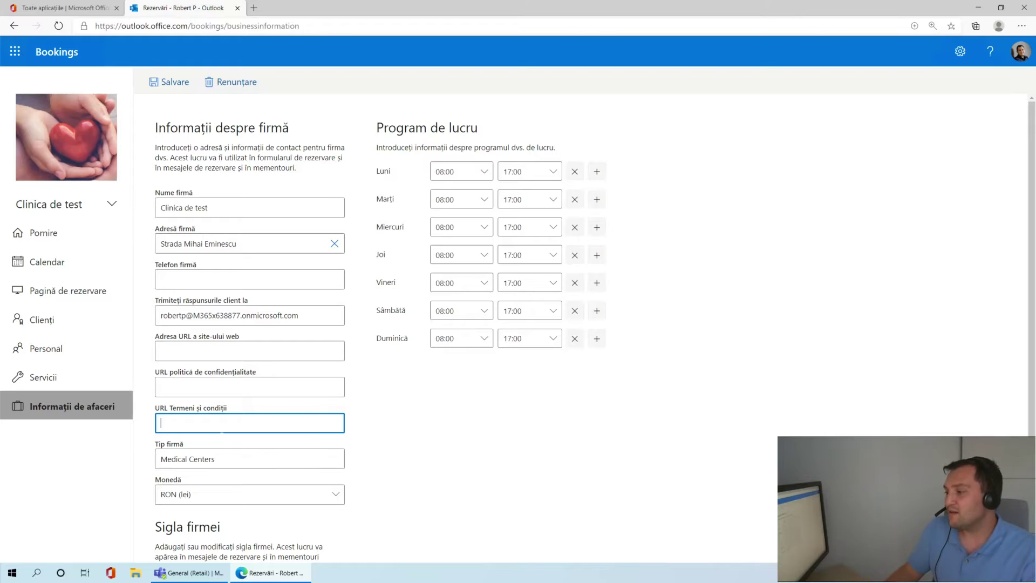
Step: Review the business type, the available currencies and the company logo section of the business information
left_click(215, 458)
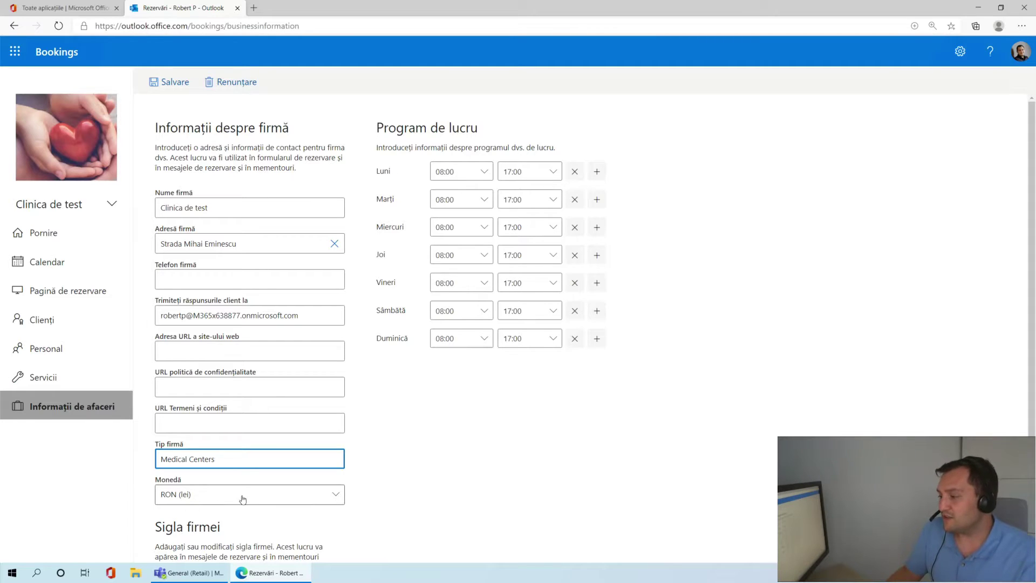
left_click(221, 501)
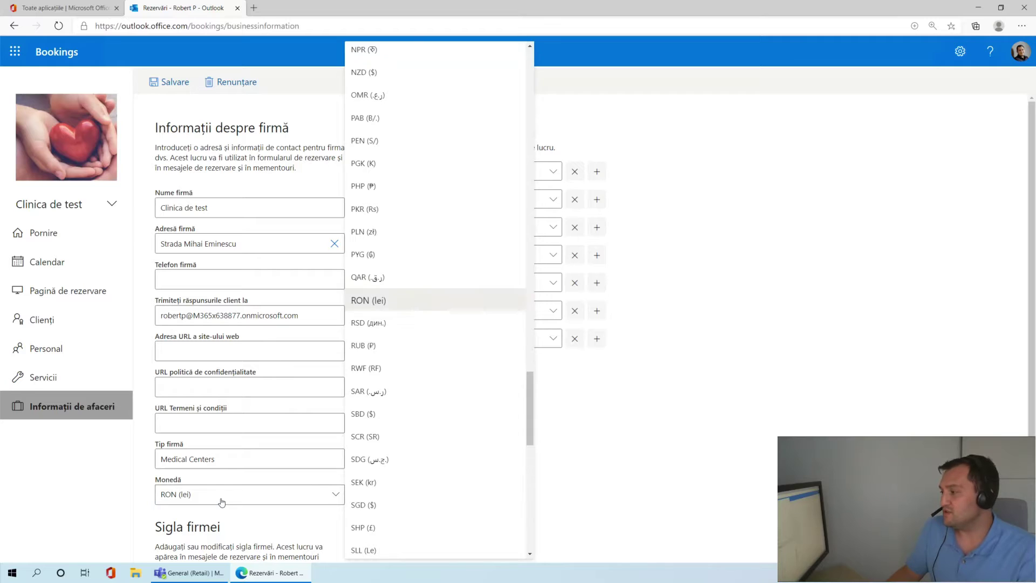
left_click(221, 501)
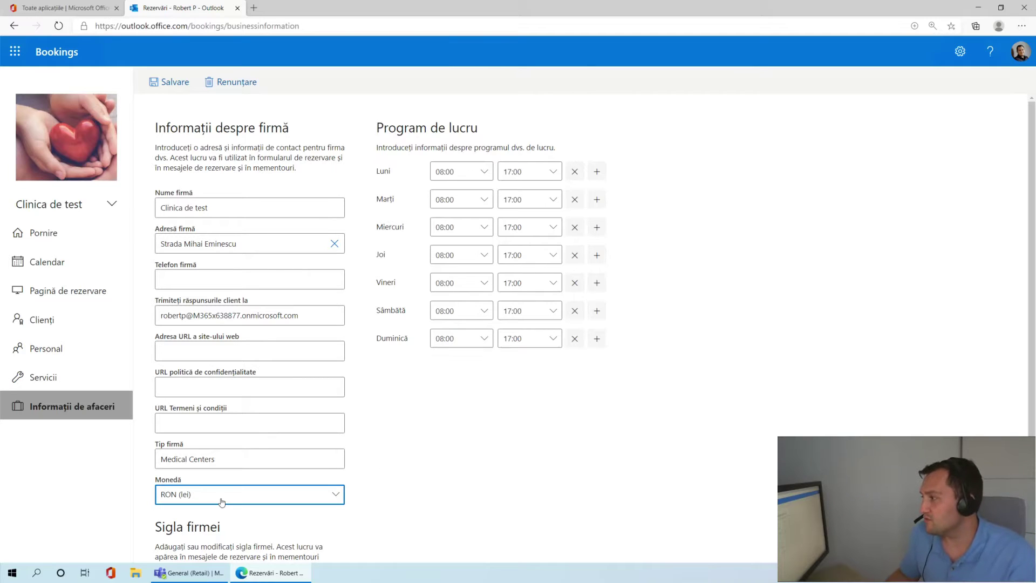
left_click(434, 477)
scroll(428, 473, "down", 3)
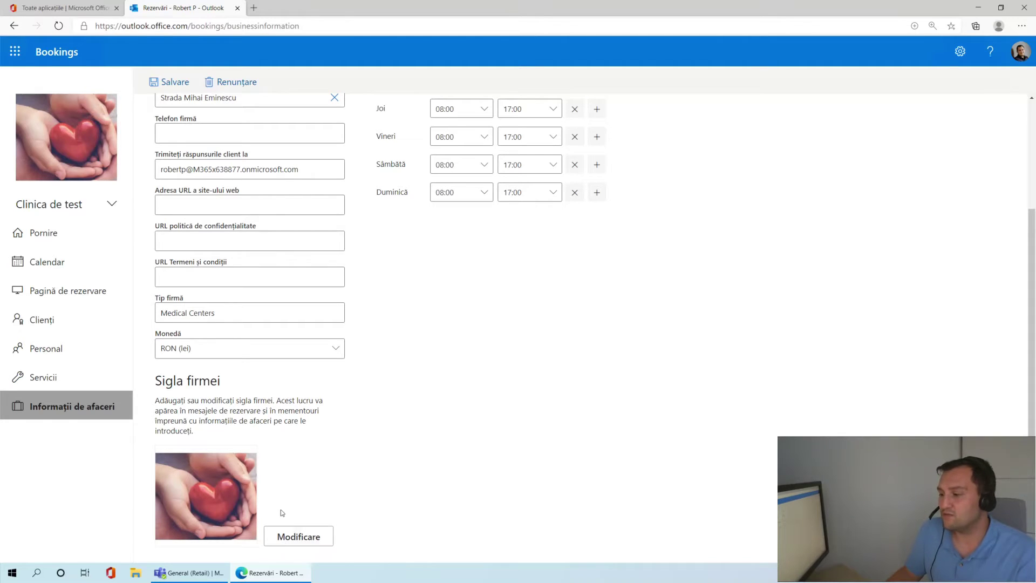
scroll(389, 448, "up", 3)
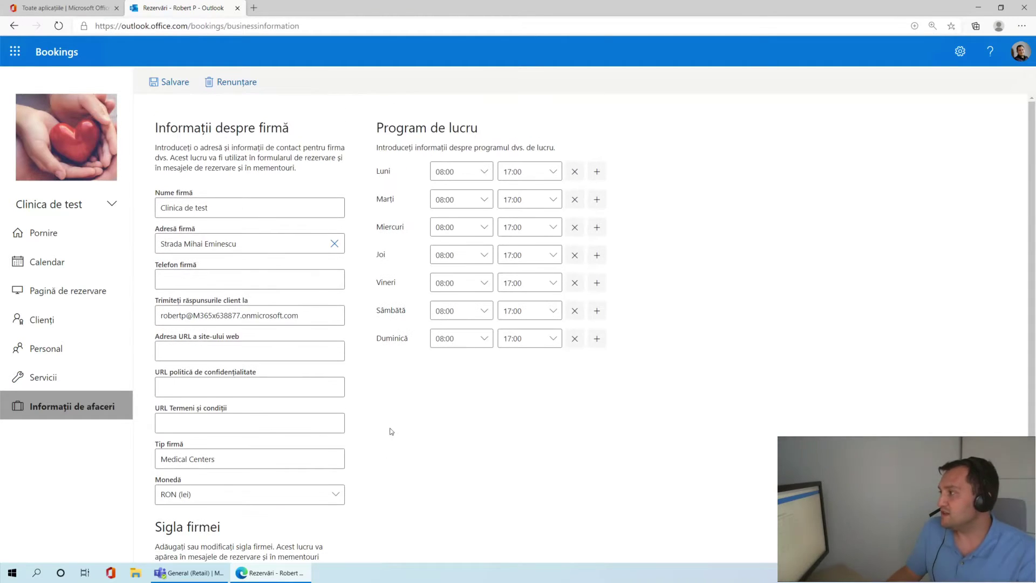
scroll(415, 202, "down", 2)
scroll(416, 202, "up", 2)
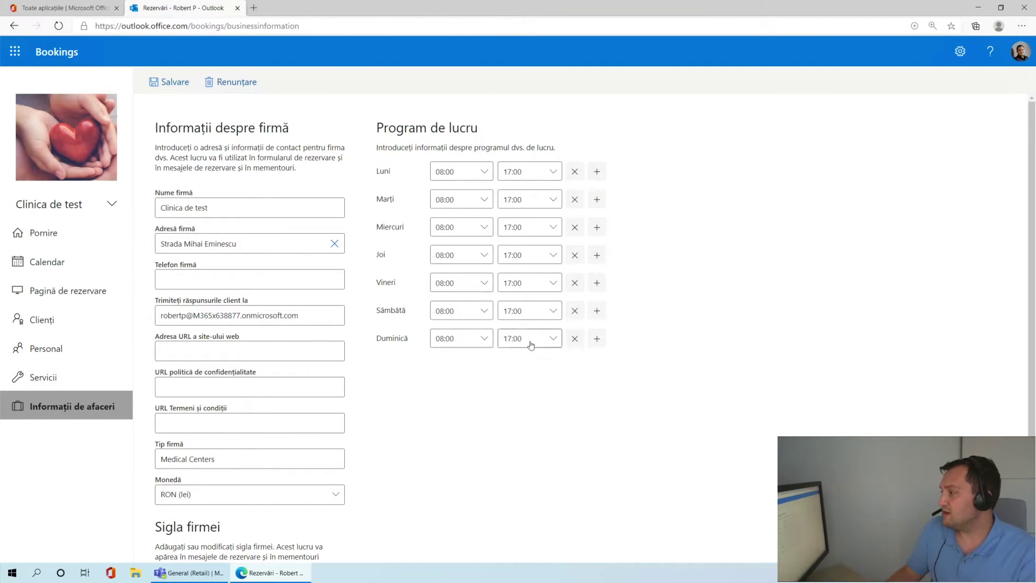
Step: Mark Saturday and Sunday as closed in the working hours, and save the changes while switching to the services page
left_click(574, 311)
left_click(574, 338)
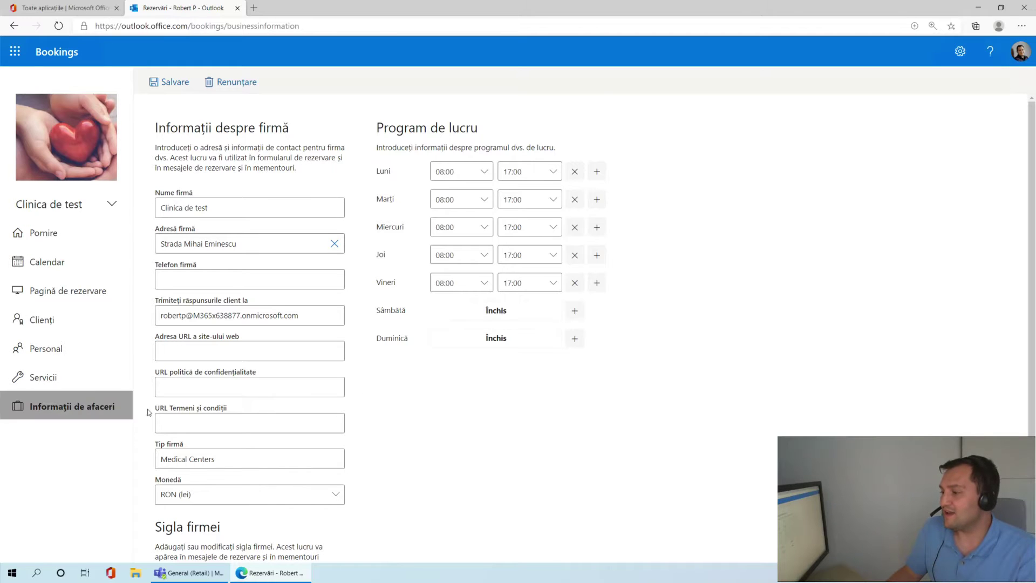
left_click(63, 384)
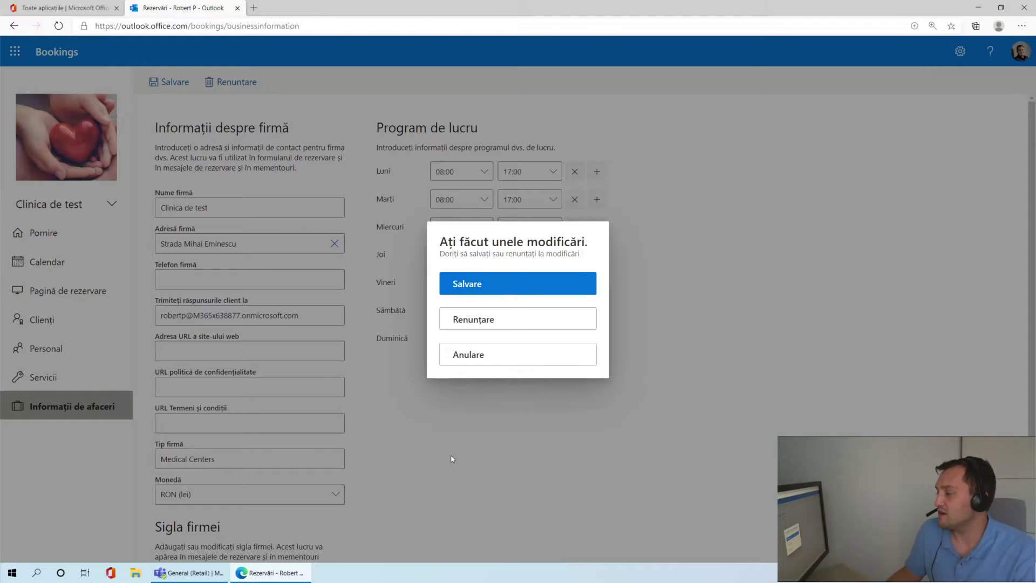
left_click(520, 289)
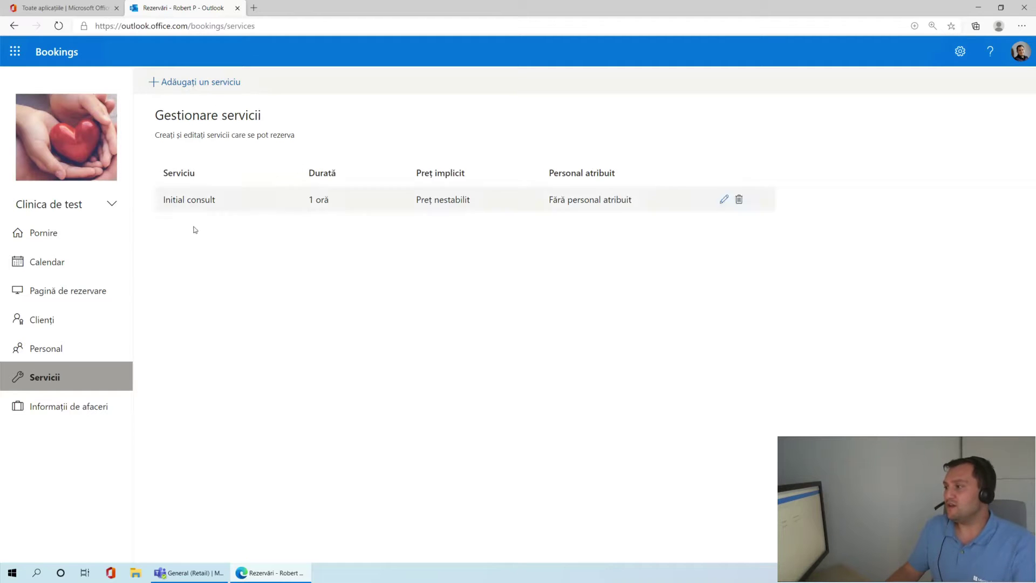
Step: Add a new service named "Consult general" and enable an online meeting for it
left_click(197, 82)
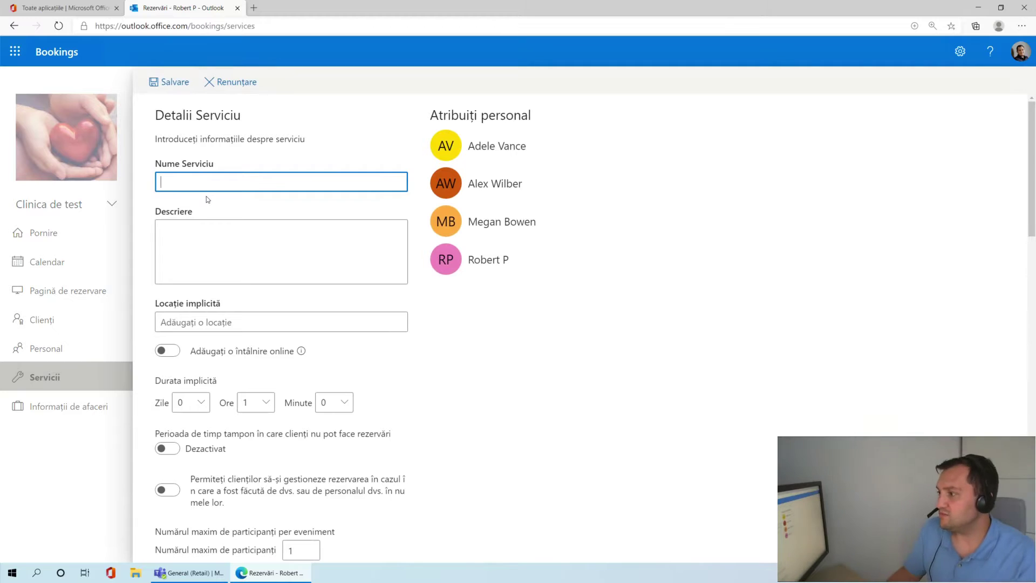
type("Consult general")
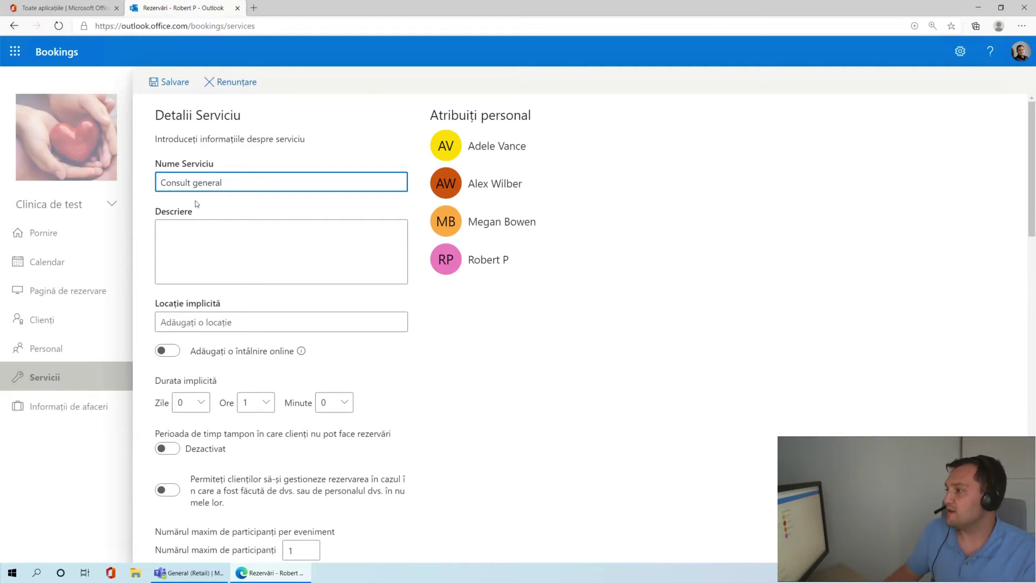
left_click(199, 232)
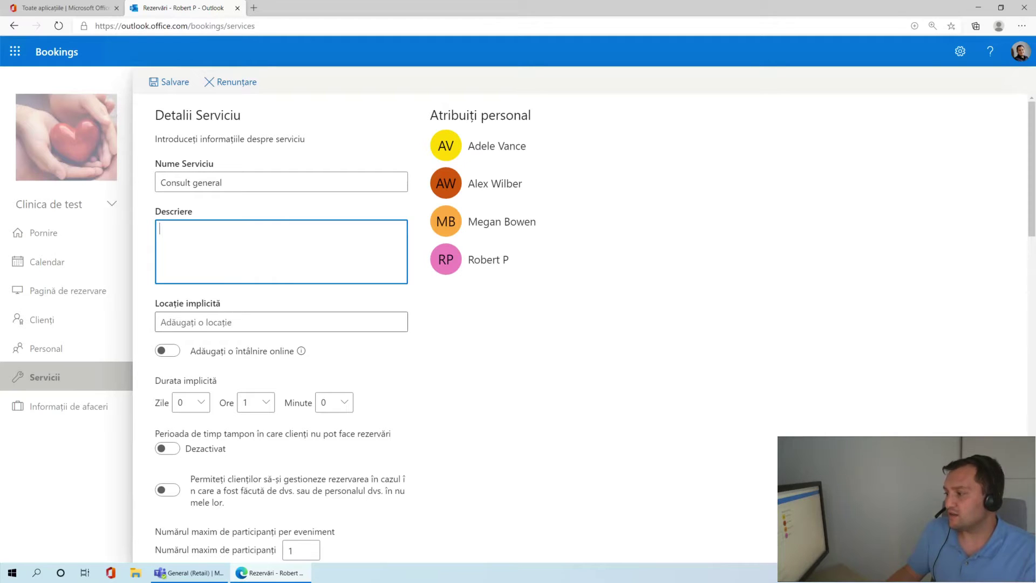
left_click(176, 355)
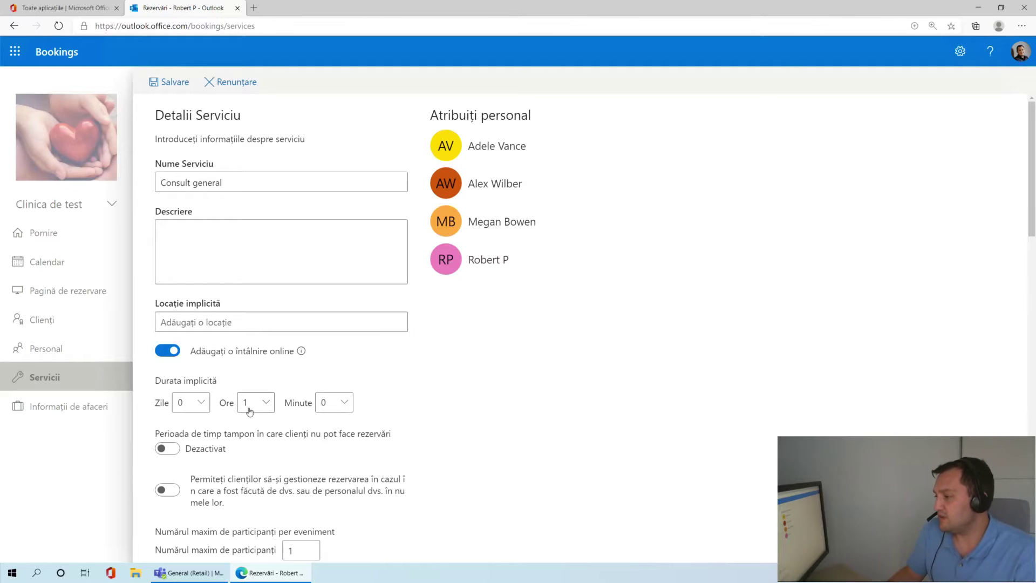
Step: Enable buffer time with 15 minutes after each booking, and allow customers to manage bookings made on their behalf by staff
scroll(247, 454, "down", 2)
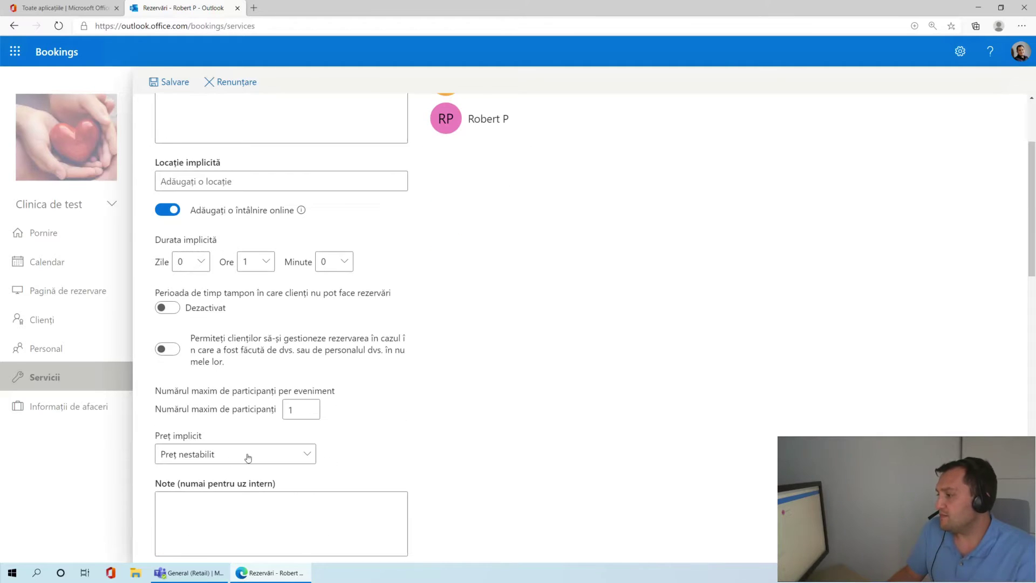
left_click(171, 307)
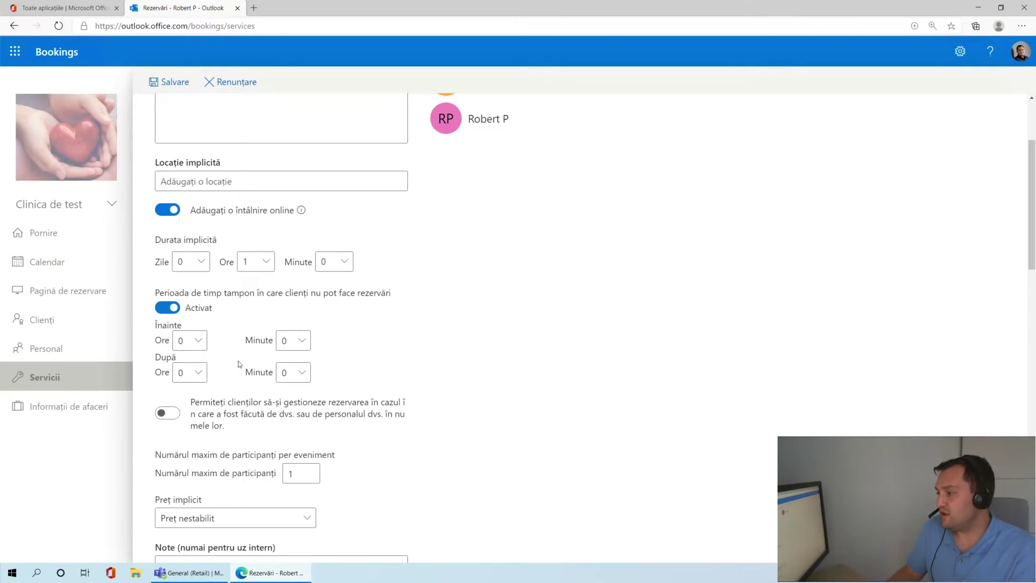
left_click(293, 376)
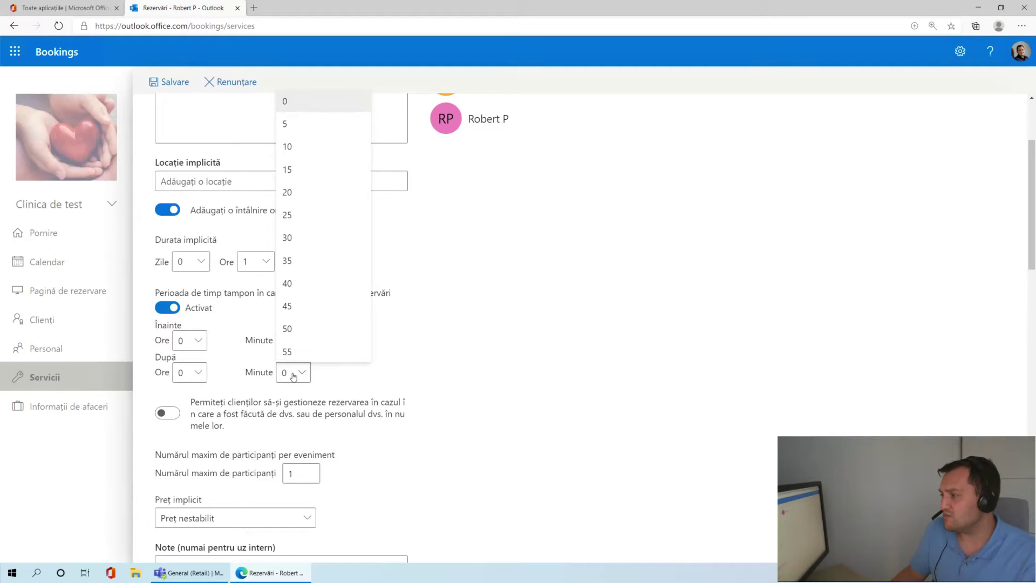
left_click(292, 169)
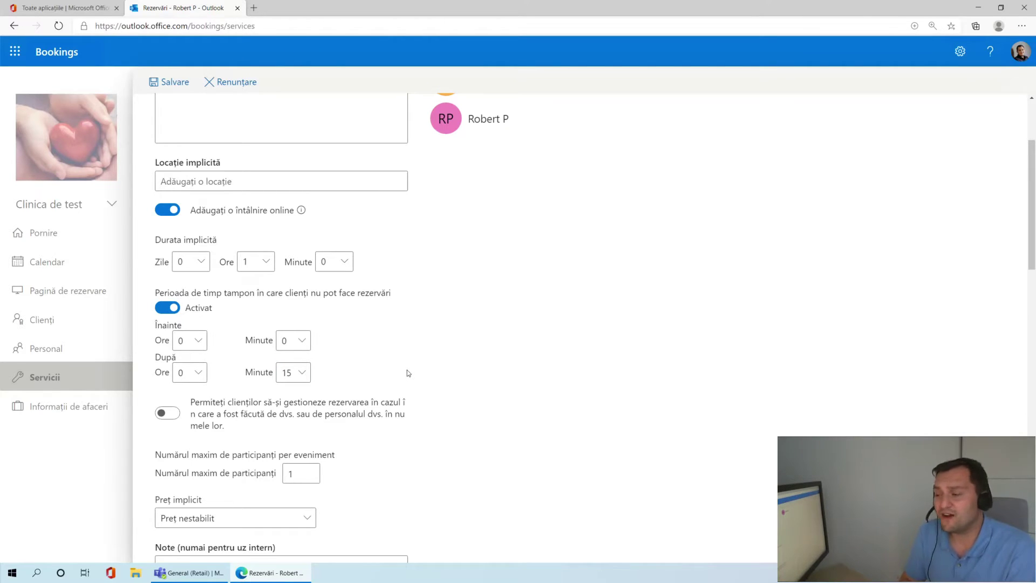
scroll(442, 430, "down", 4)
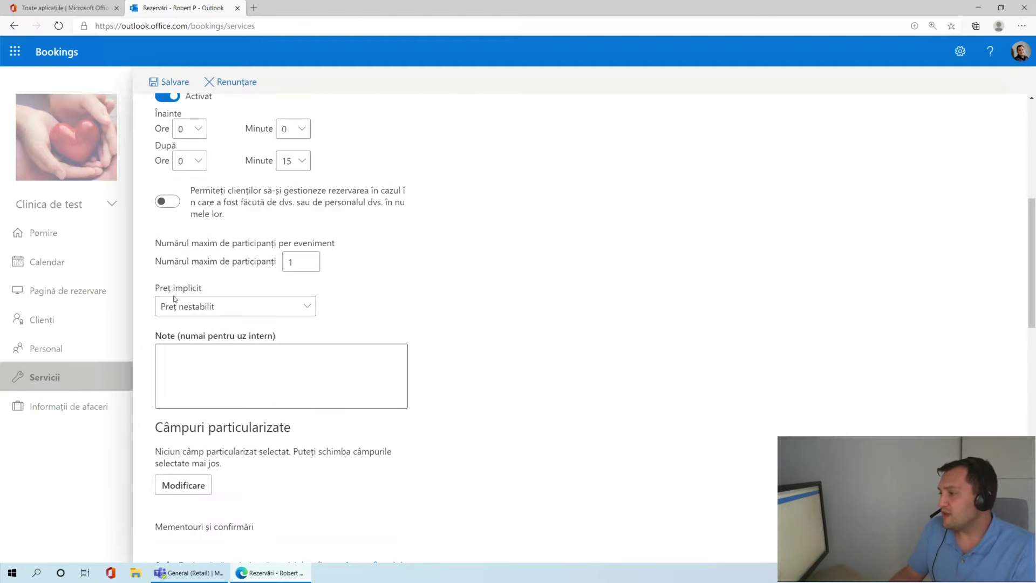
left_click(169, 203)
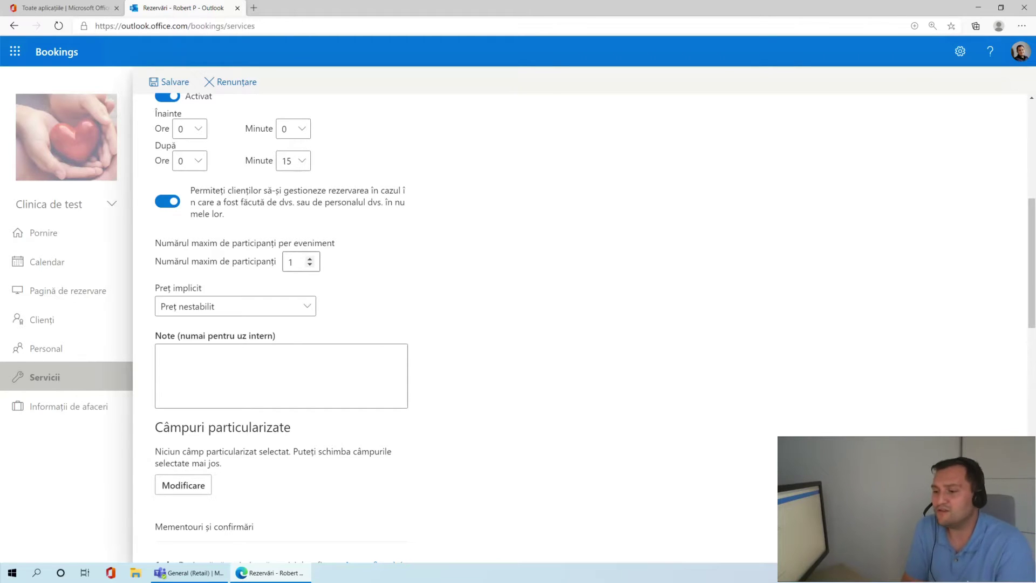
Step: Set the service's default price to a fixed price (Preț fix) of 100 lei
left_click(254, 314)
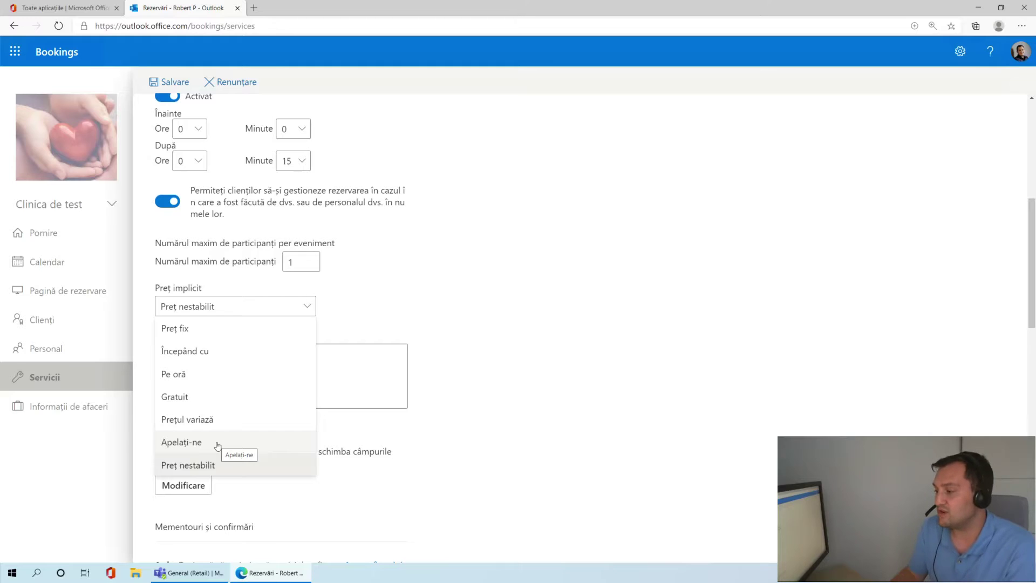
left_click(219, 330)
key("Tab")
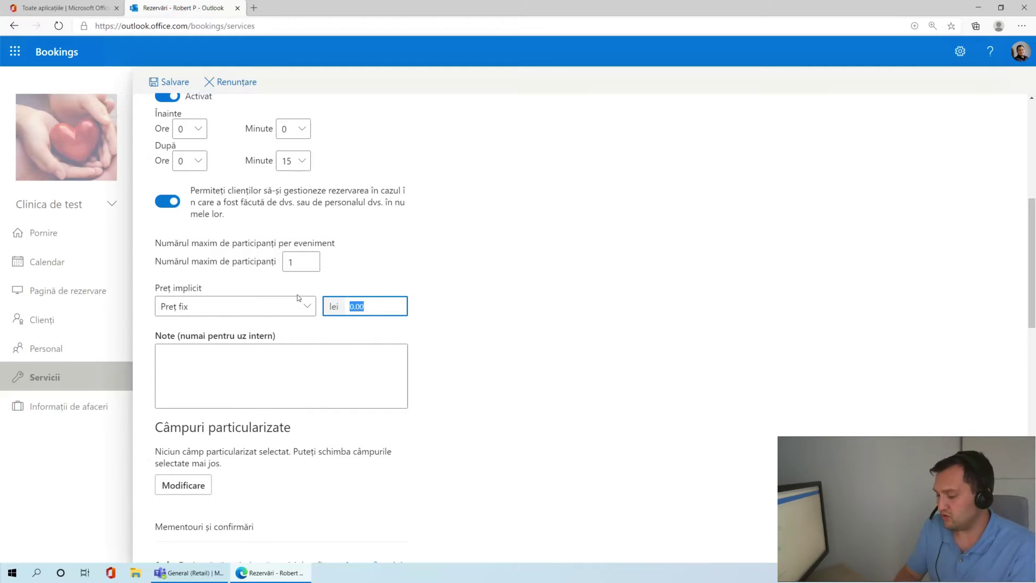
type("100")
key("Tab")
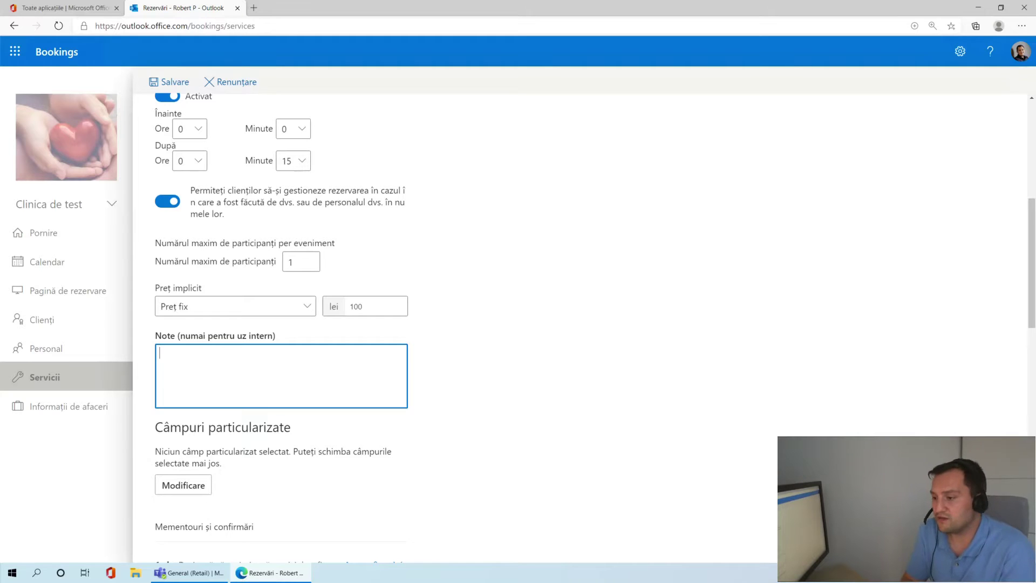
left_click(342, 444)
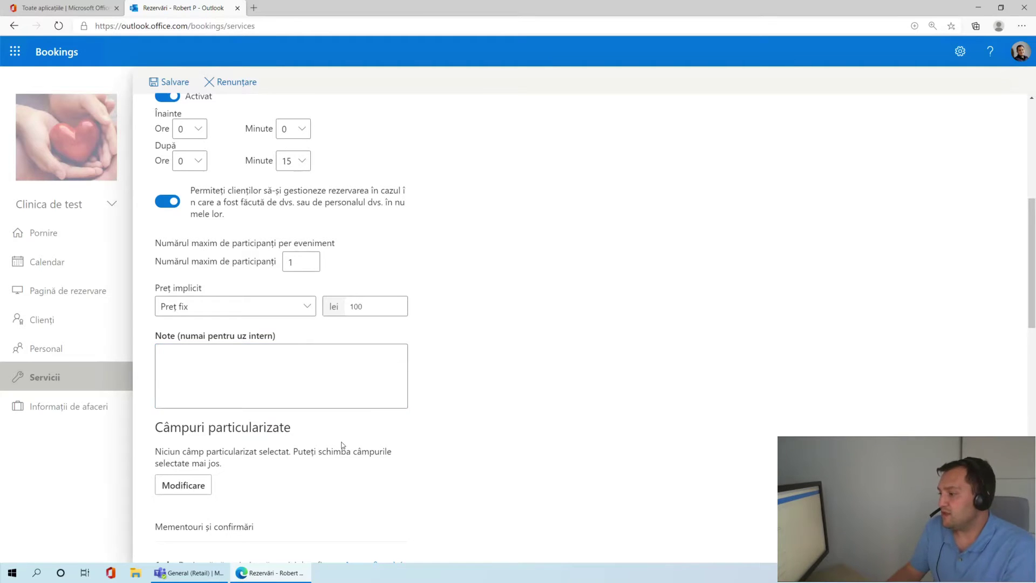
Step: Add an e-mail reminder to the service, sent to the client (Client) 30 minutes before the booking
scroll(343, 445, "down", 3)
scroll(318, 423, "down", 3)
scroll(318, 423, "down", 1)
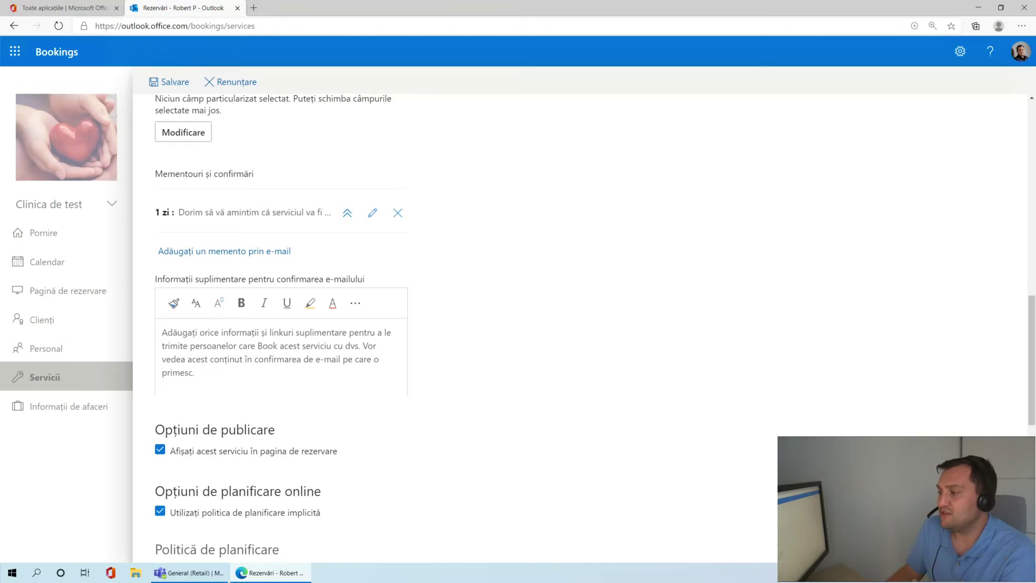
left_click(215, 252)
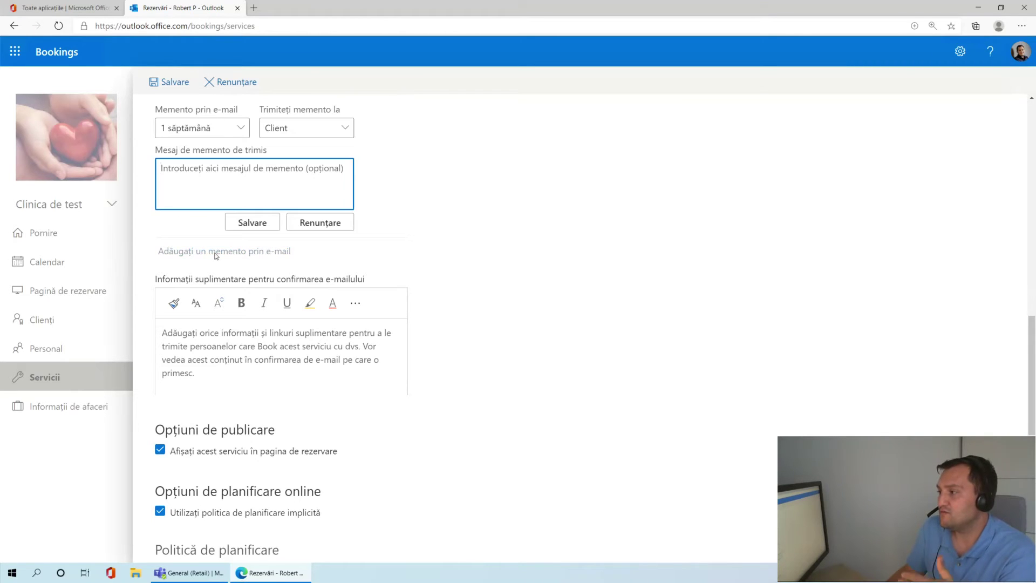
scroll(220, 242, "up", 1)
left_click(194, 198)
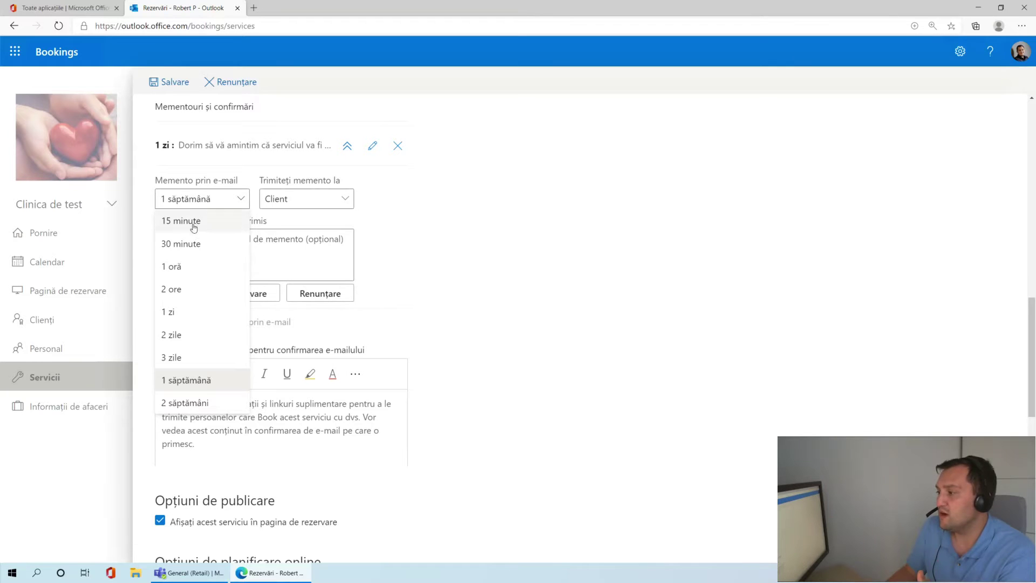
left_click(195, 242)
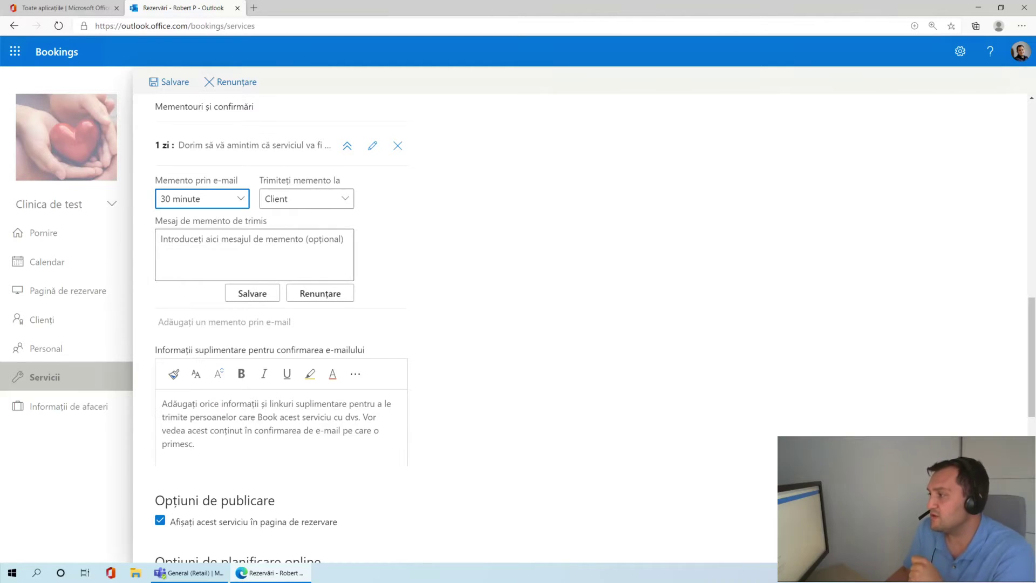
left_click(294, 200)
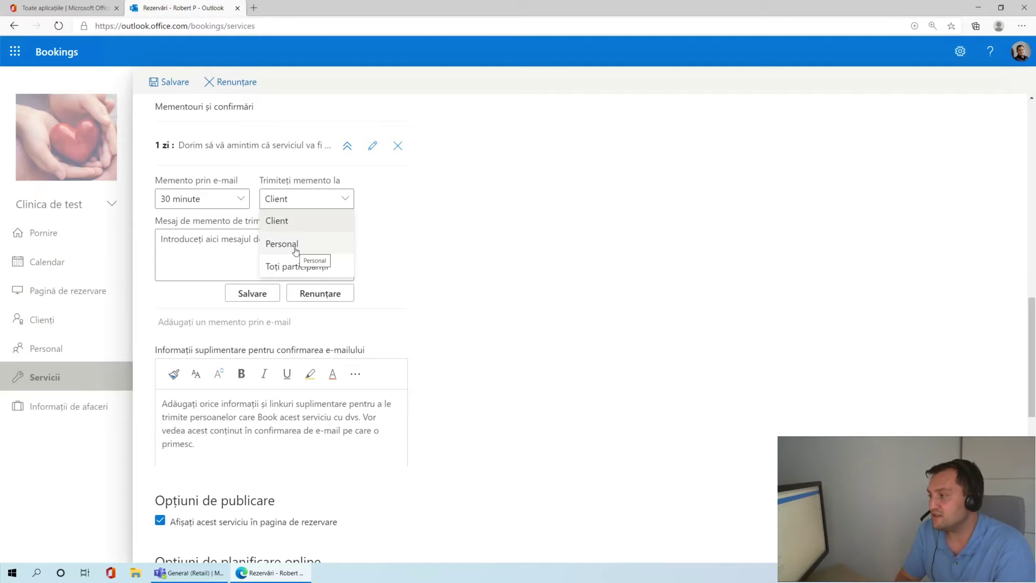
left_click(300, 226)
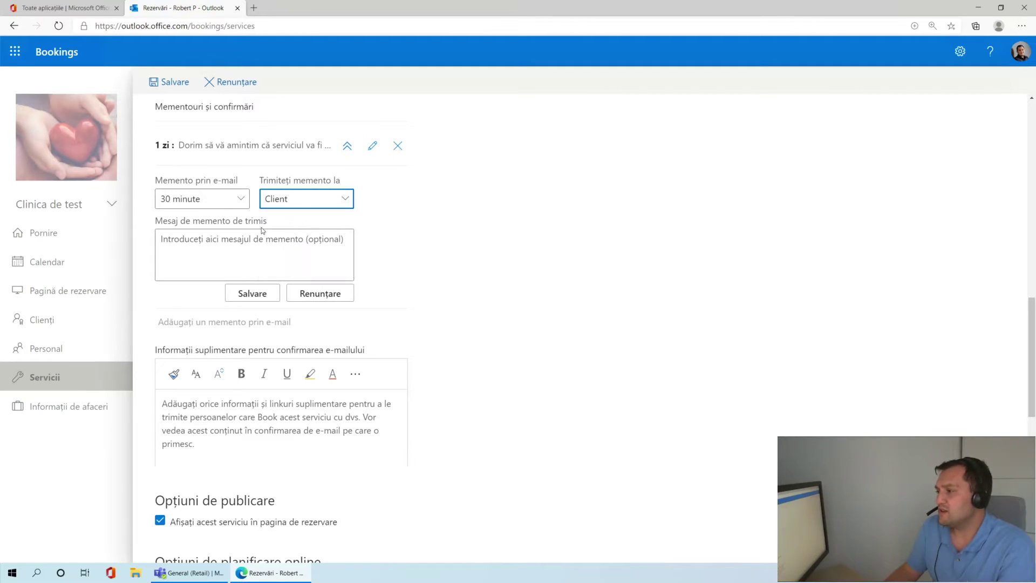
Step: Enter the reminder message "In 30 de minute aveti o rezervare." and save the reminder
left_click(161, 239)
type("In")
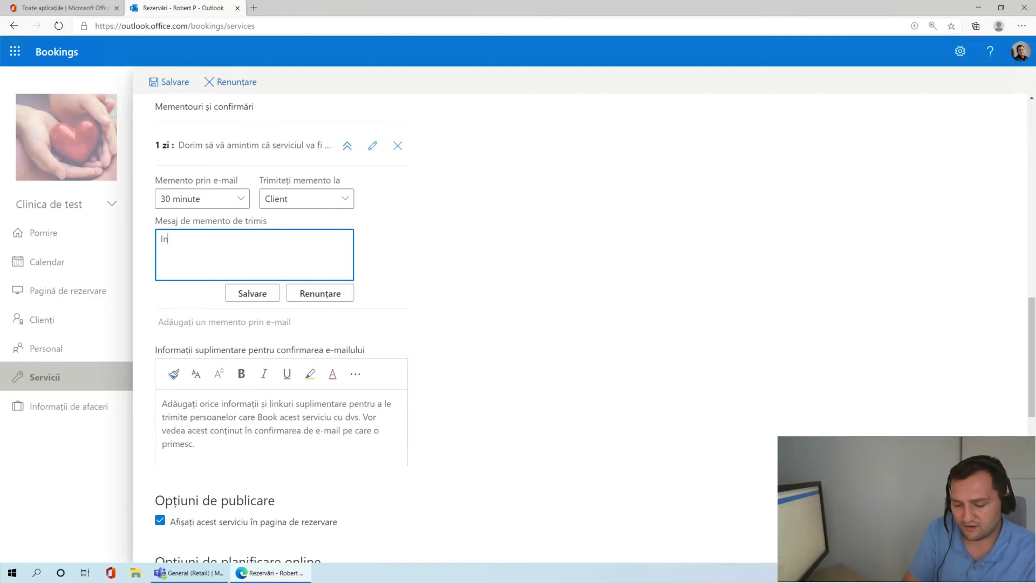
type(" 30 de minute ave")
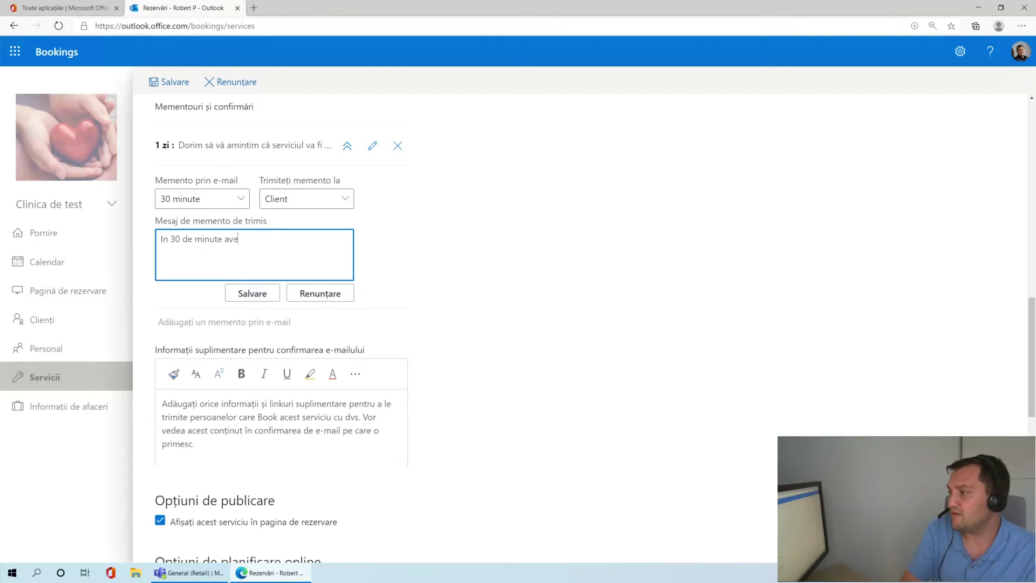
type("ti o rezervare")
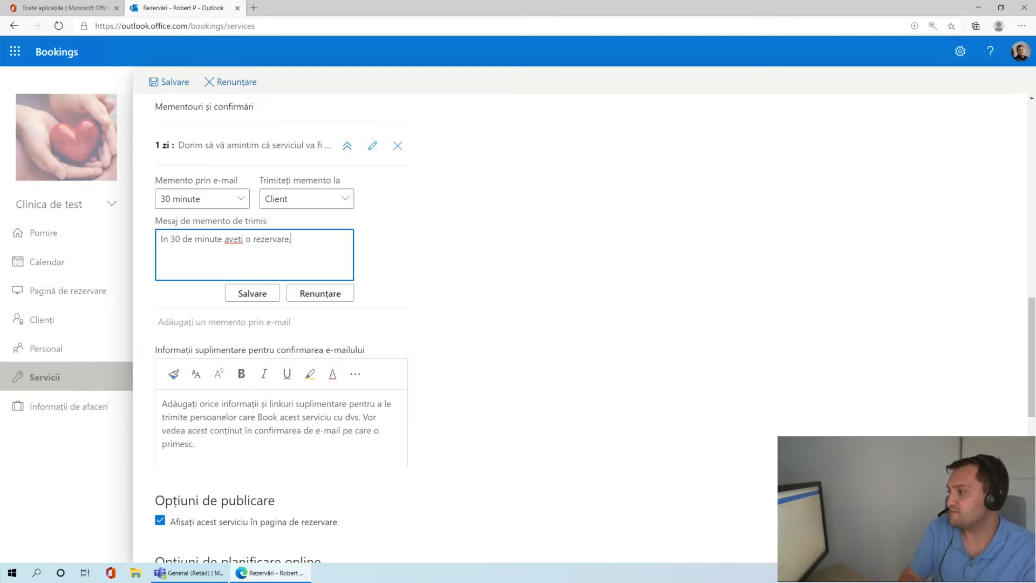
left_click(246, 293)
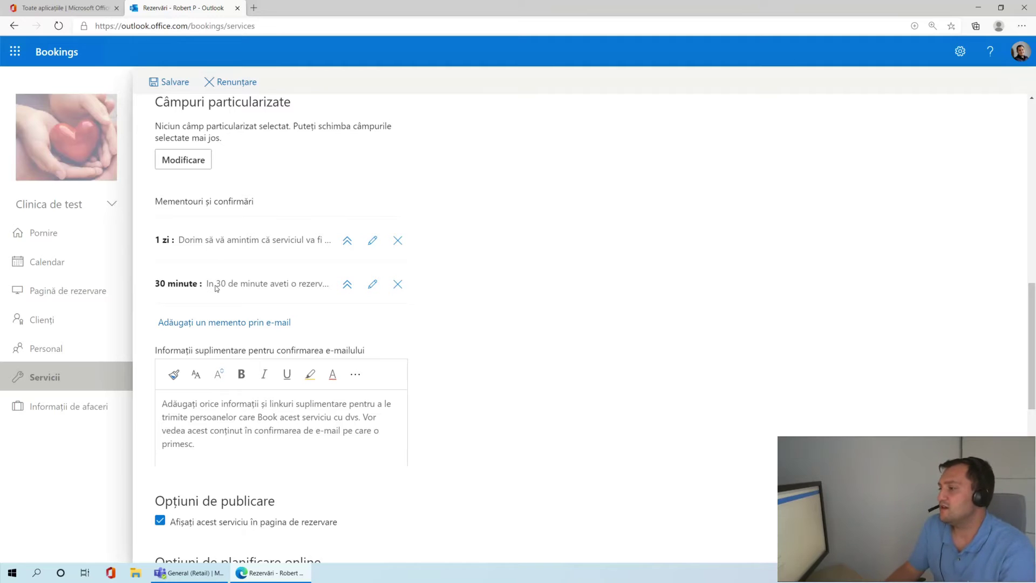
Step: Switch off the default scheduling policy to check the custom scheduling options, and switch it back on
scroll(216, 288, "down", 5)
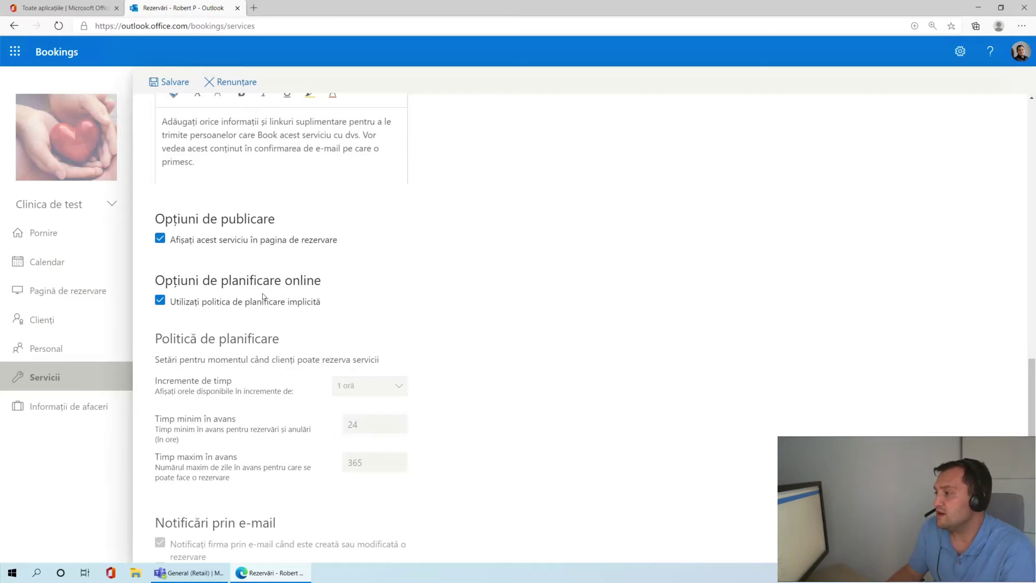
scroll(302, 338, "down", 3)
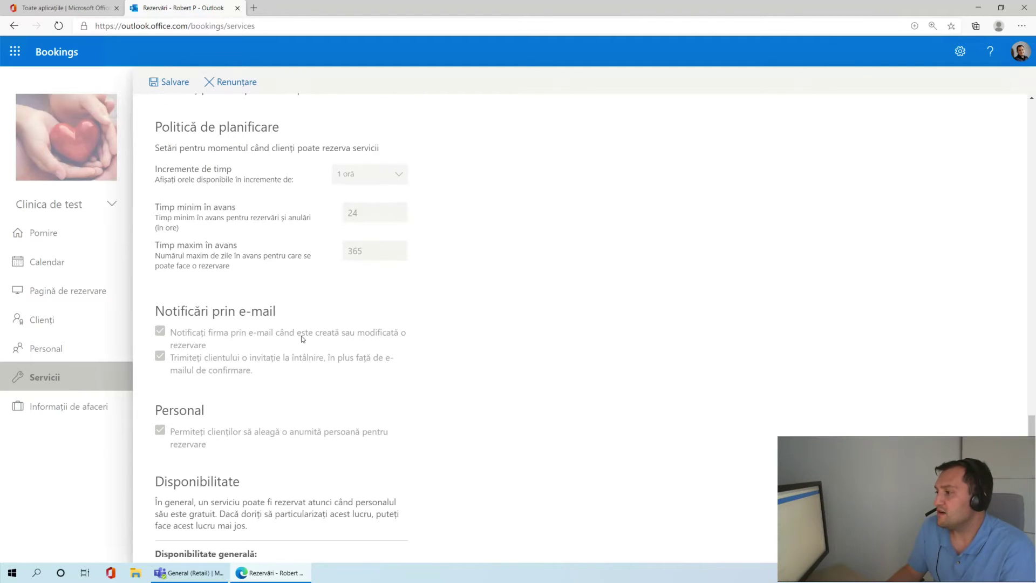
scroll(301, 336, "up", 2)
left_click(250, 239)
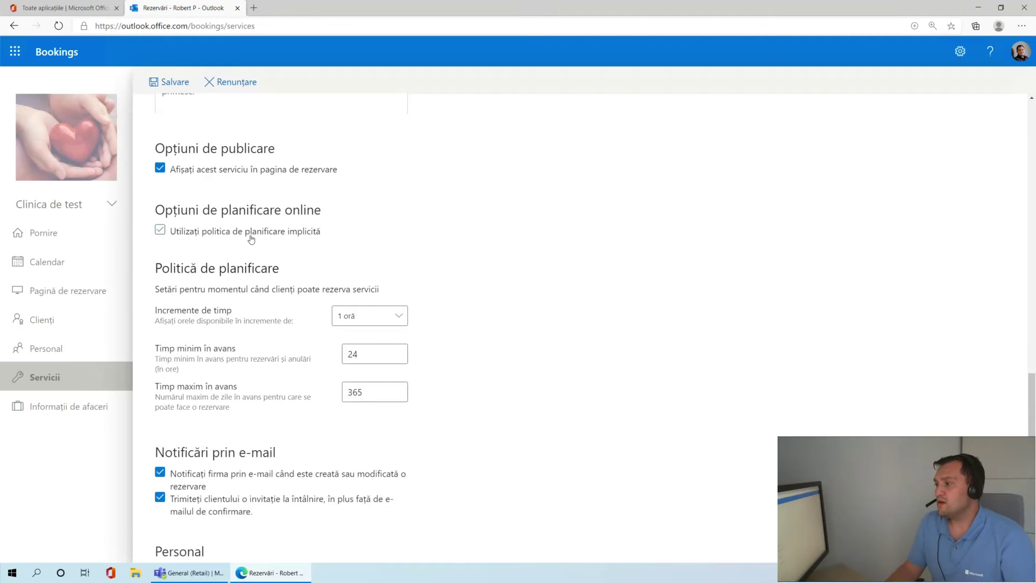
left_click(251, 239)
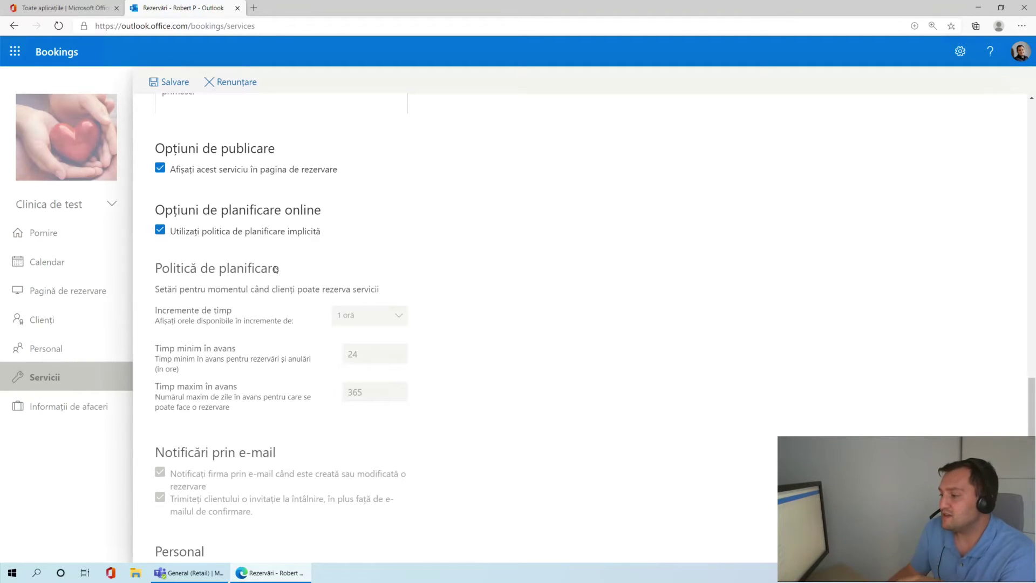
scroll(296, 406, "down", 3)
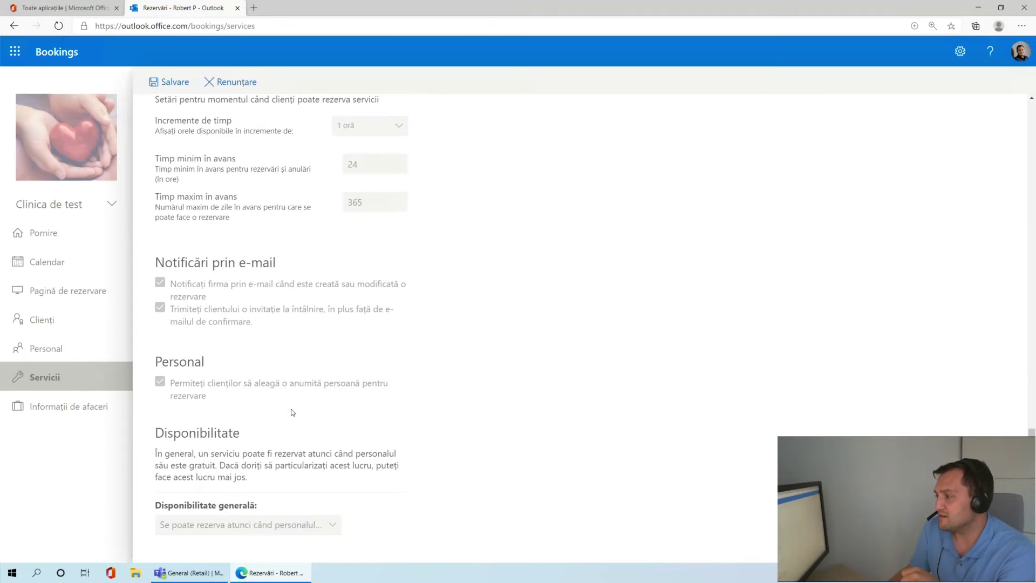
Step: Assign the first three listed staff members to the service, leaving out the administrator, and save the service
scroll(292, 412, "up", 15)
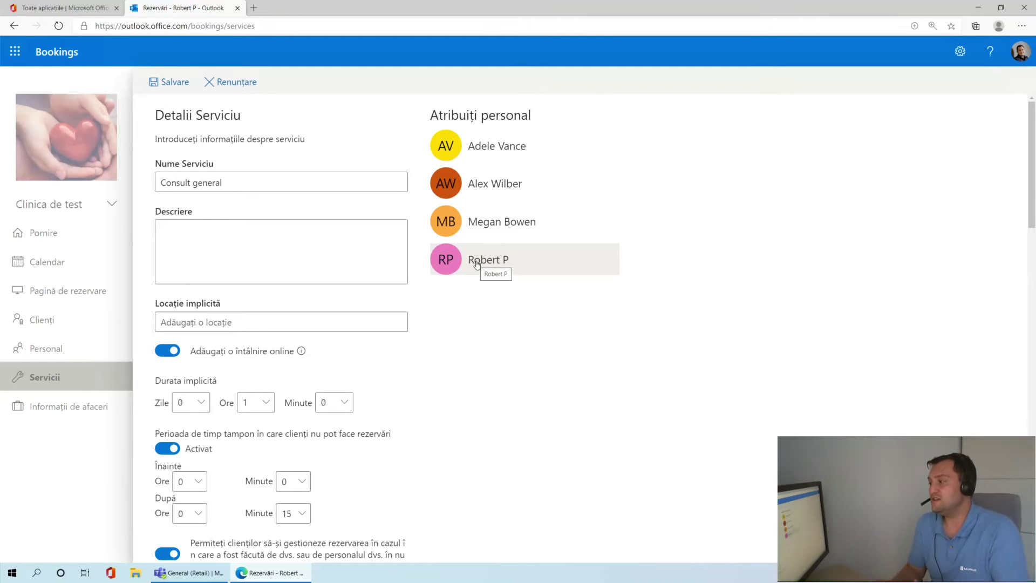
left_click(491, 184)
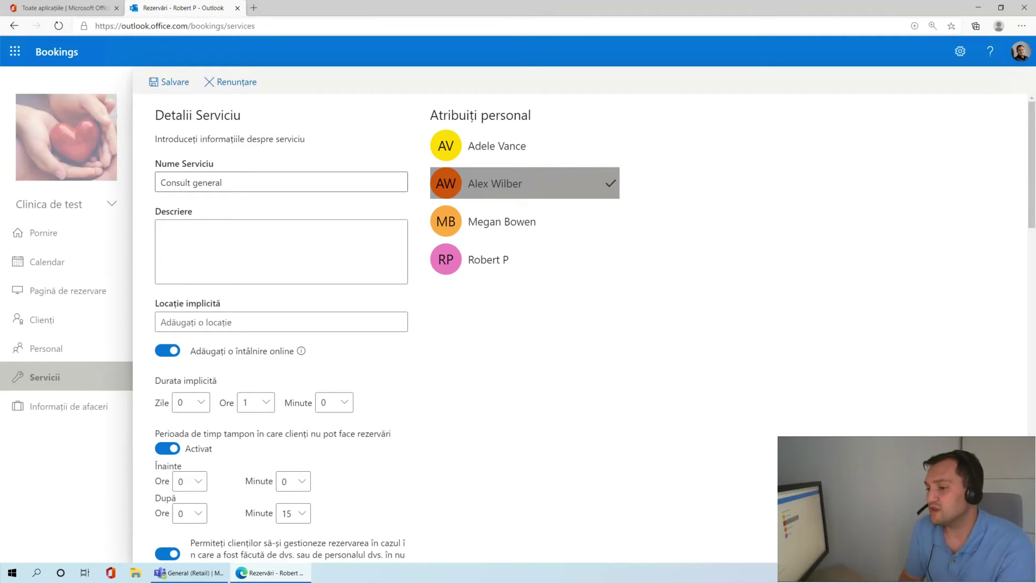
left_click(501, 219)
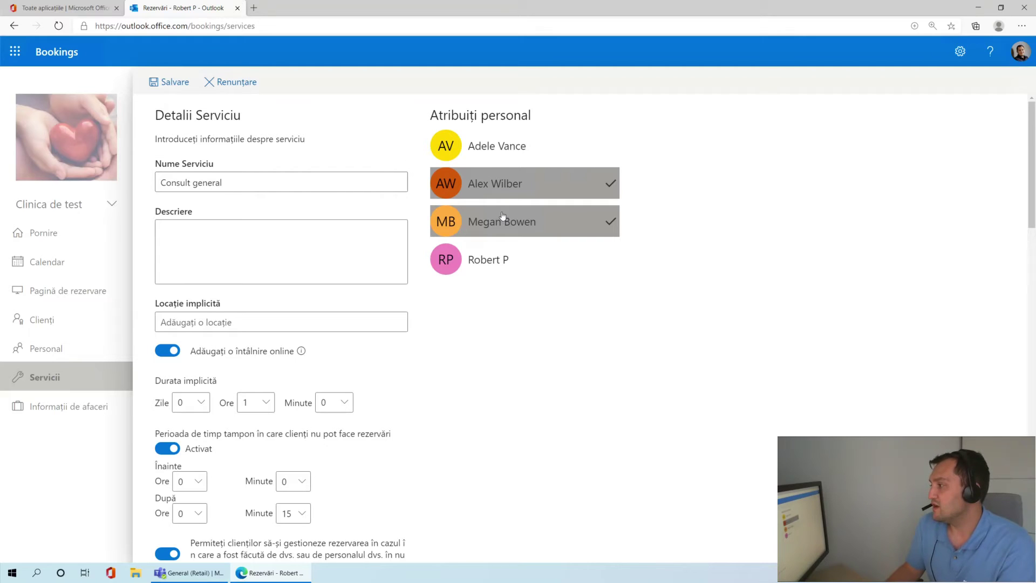
left_click(492, 157)
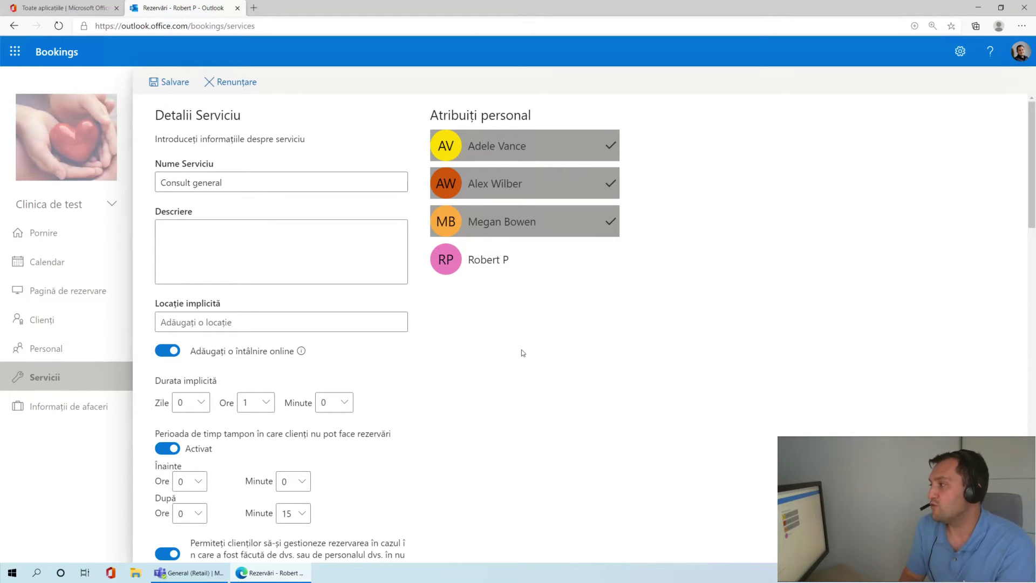
left_click(174, 90)
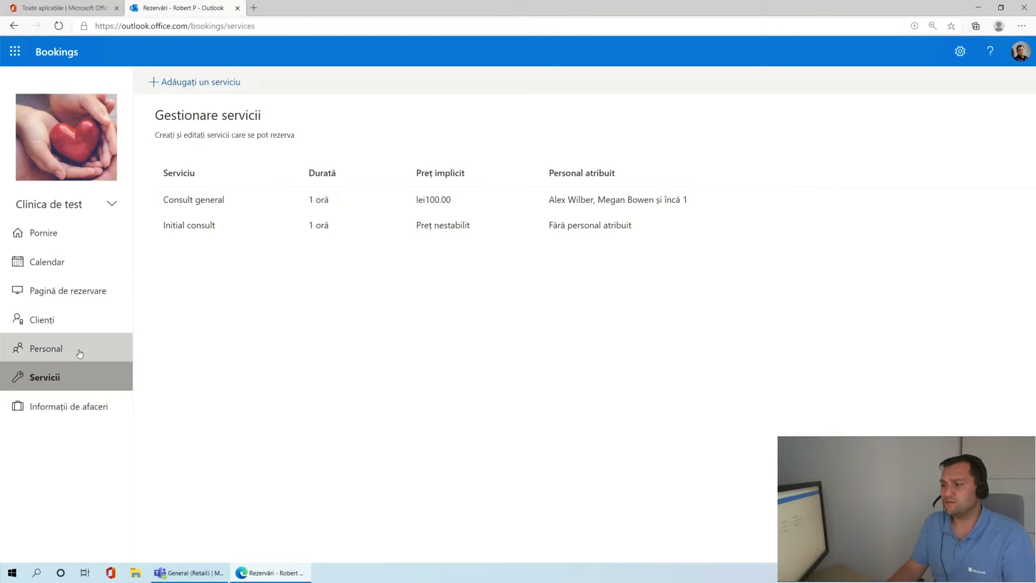
Step: Start a new staff member entry in the clinic's staff list, ready for choosing a person
left_click(51, 353)
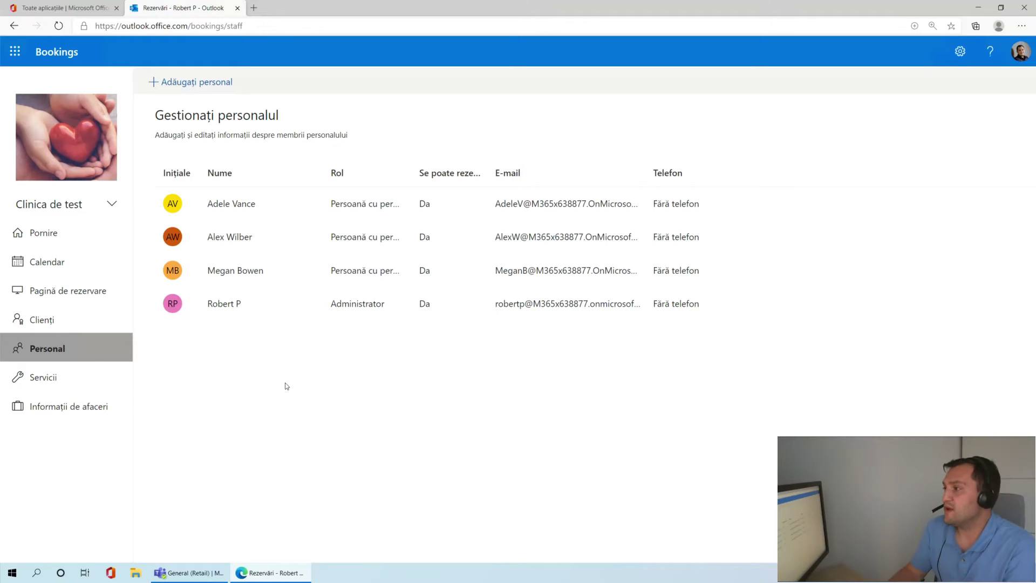
left_click(197, 90)
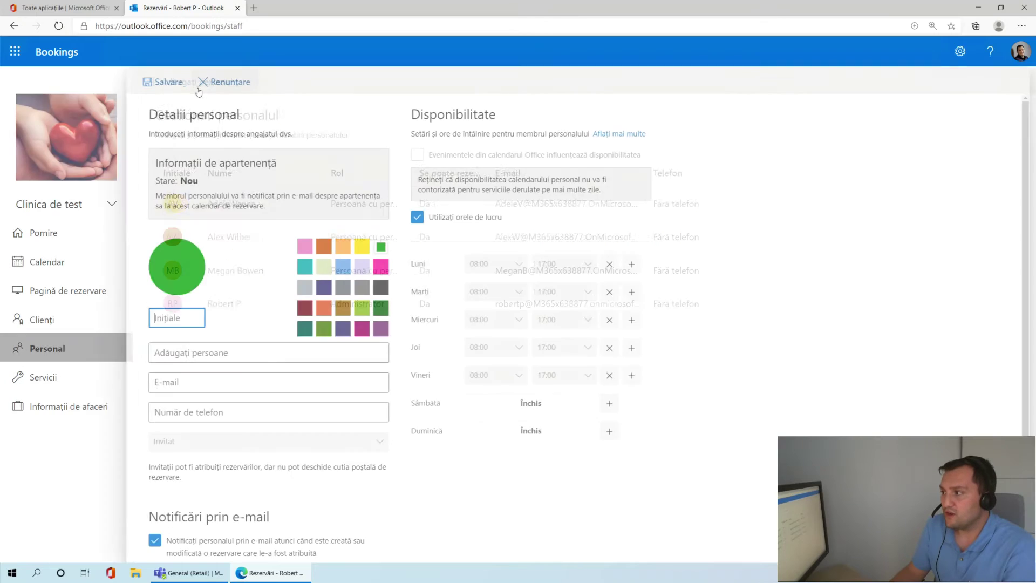
left_click(275, 352)
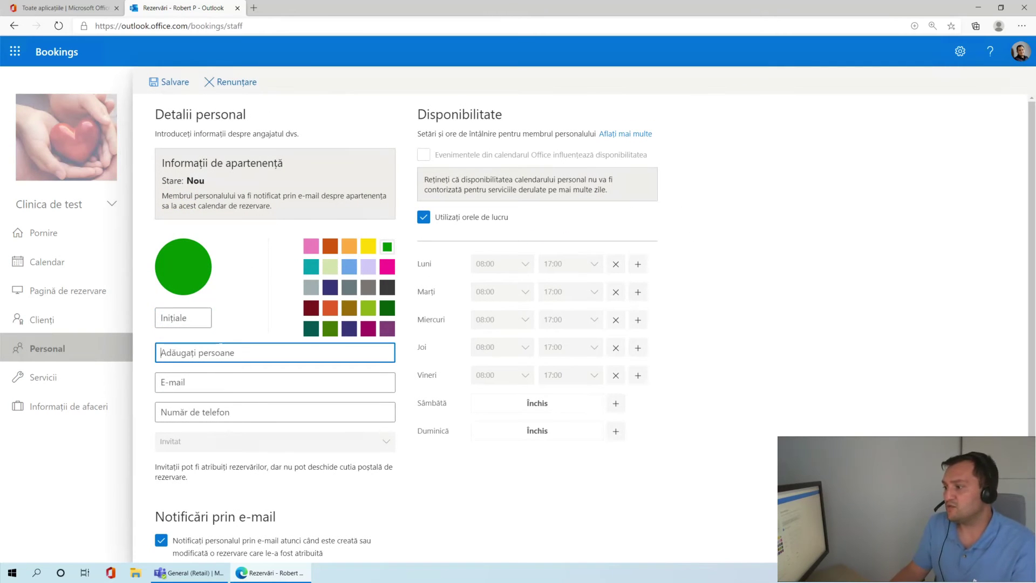
type("ade")
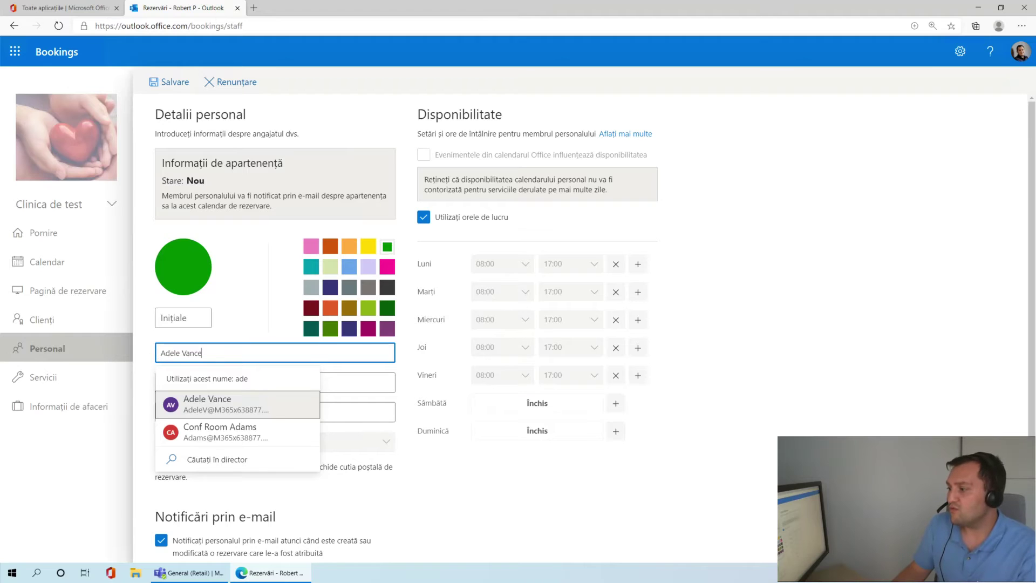
key("Escape")
key("BackSpace")
key("BackSpace")
key("BackSpace")
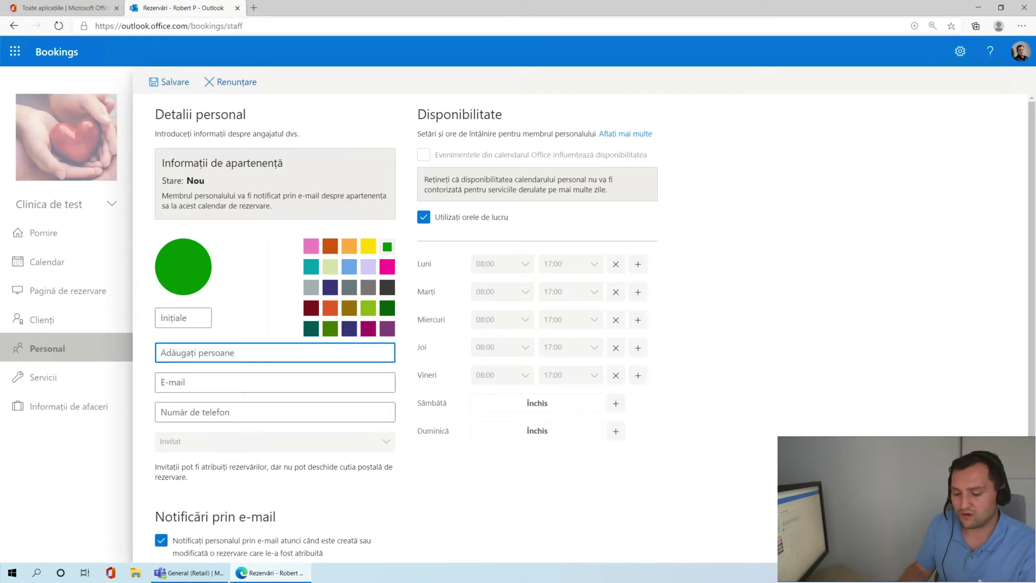
Step: Look up people matching "m" and choose the colleague with the initials MG as the new staff member
type("m")
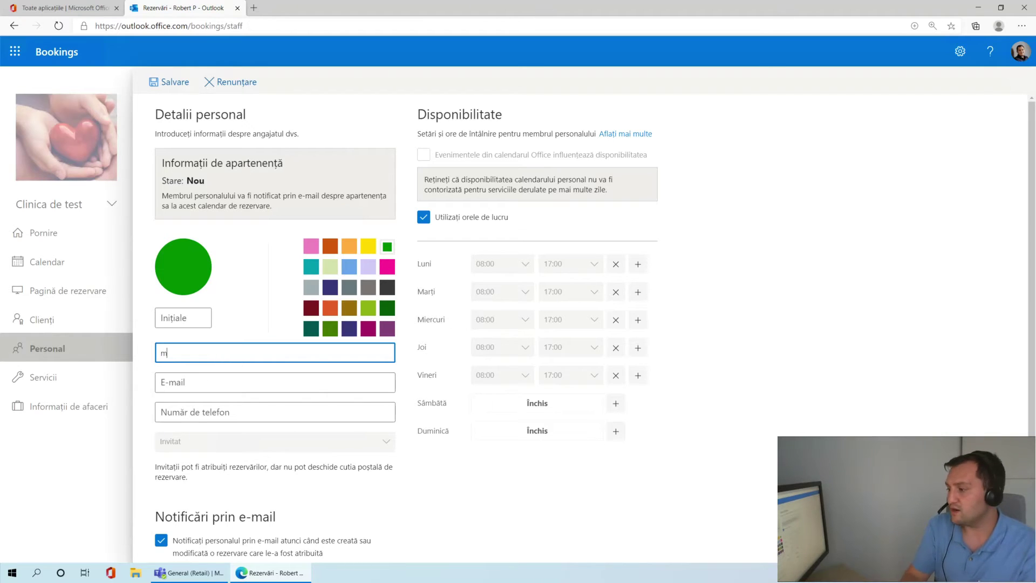
scroll(238, 258, "down", 2)
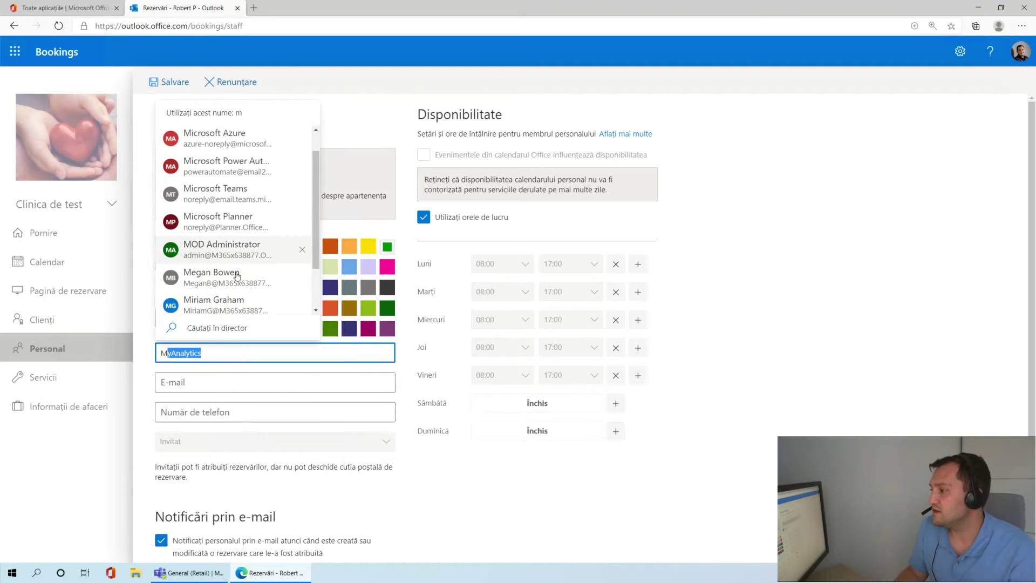
scroll(241, 297, "down", 1)
scroll(242, 296, "up", 2)
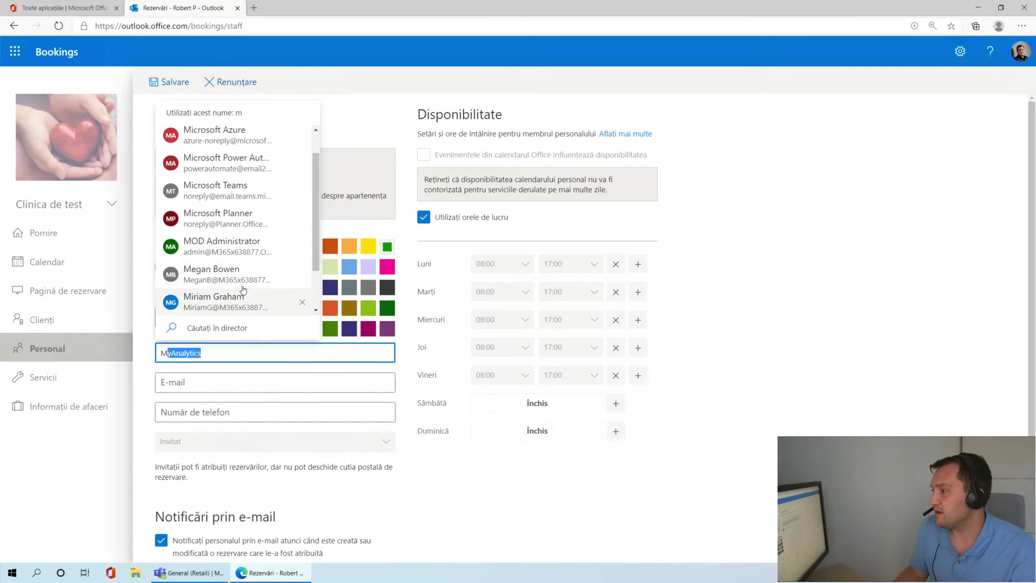
scroll(240, 292, "down", 1)
left_click(238, 275)
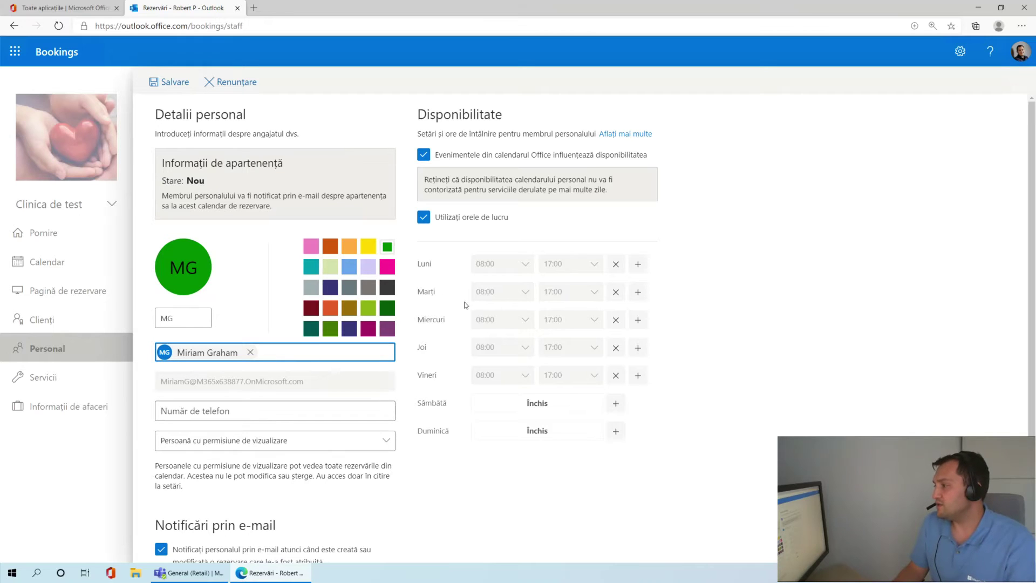
Step: Stop using business hours for this staff member, mark Monday to Friday as days off, and add 08:00–17:00 hours on Saturday and Sunday
left_click(452, 218)
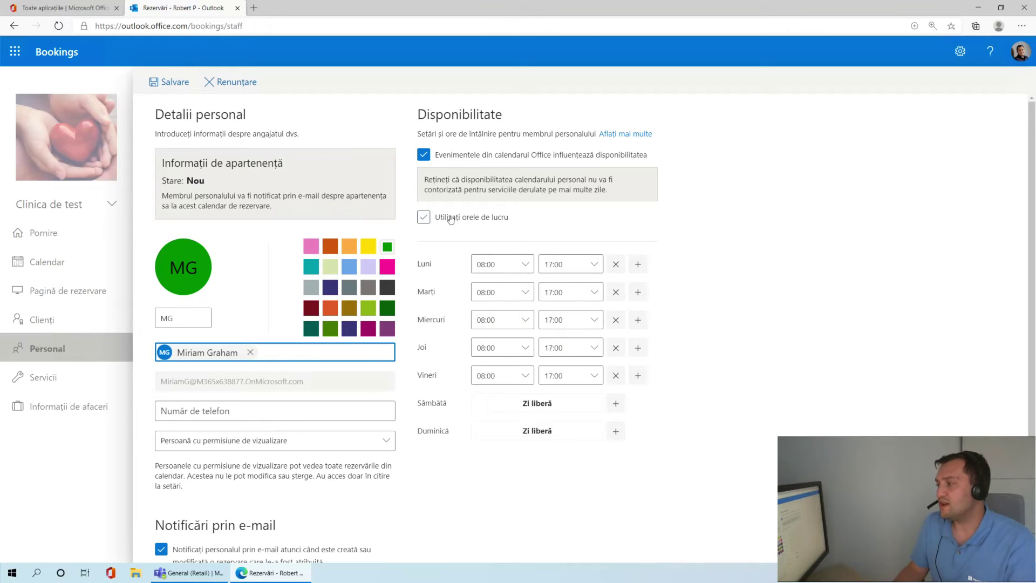
left_click(615, 264)
left_click(615, 292)
left_click(616, 319)
left_click(616, 348)
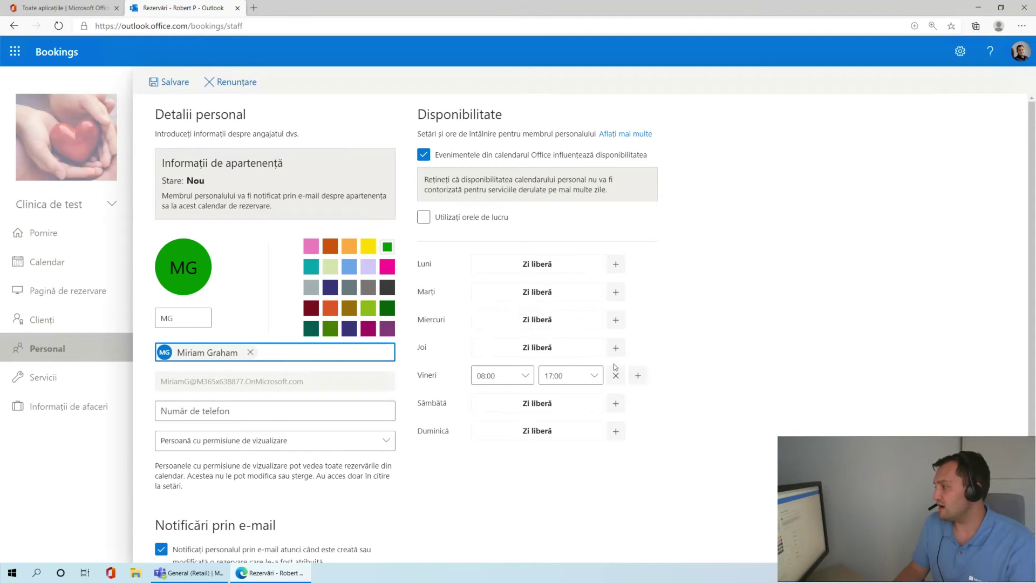
left_click(615, 375)
left_click(615, 403)
left_click(616, 430)
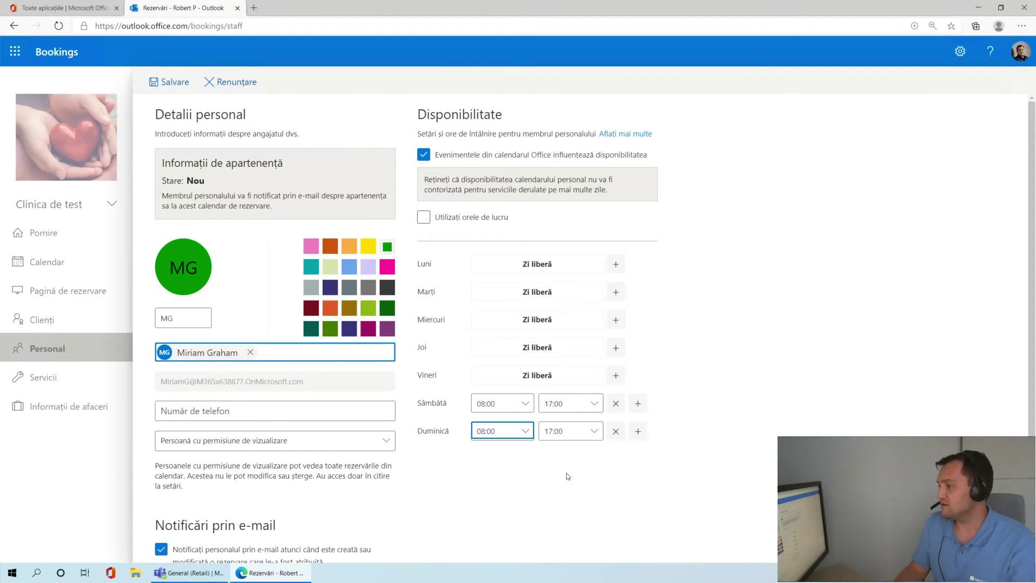
Step: Save the new staff member with these hours and open the clinic's customer list
left_click(591, 408)
left_click(592, 410)
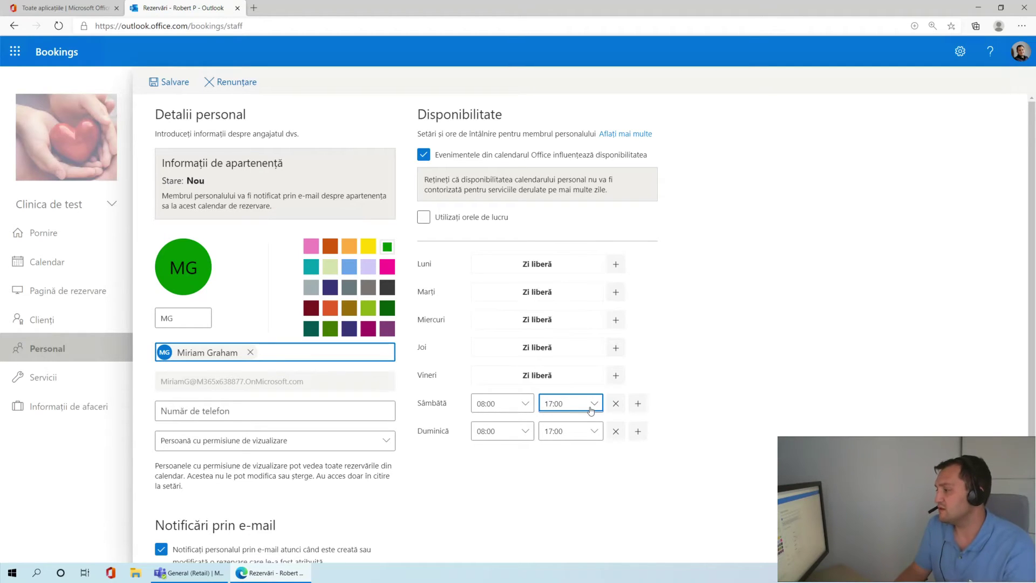
left_click(539, 527)
left_click(160, 83)
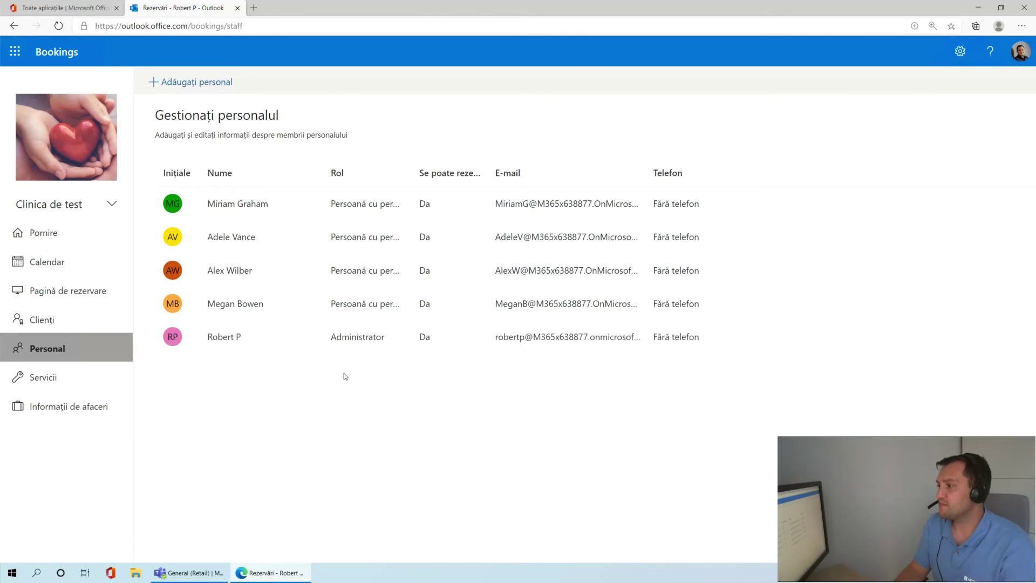
left_click(66, 317)
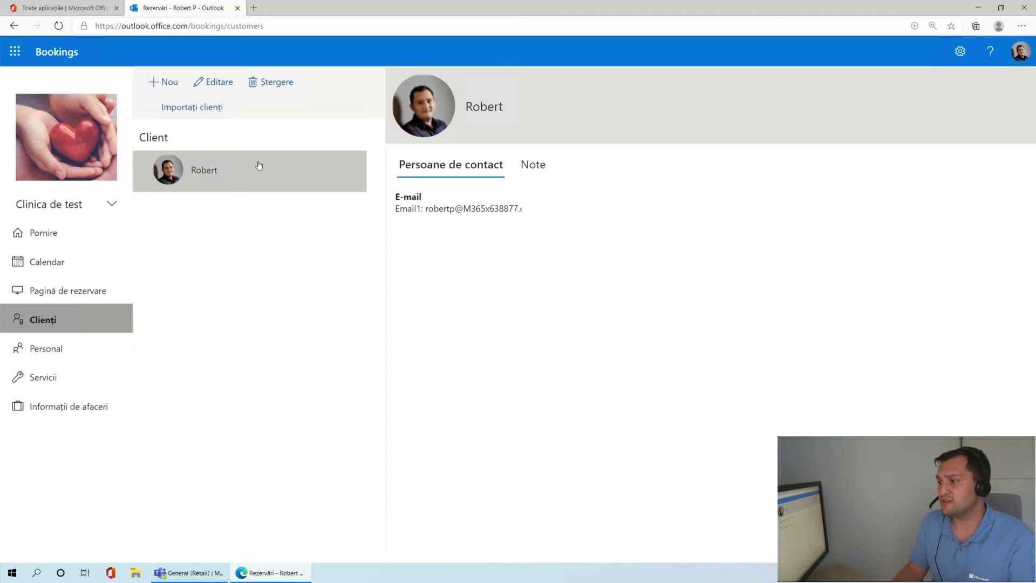
Step: Open the booking page settings and examine the access control, customer consent, scheduling policy, e-mail notification, staff and availability options
left_click(58, 294)
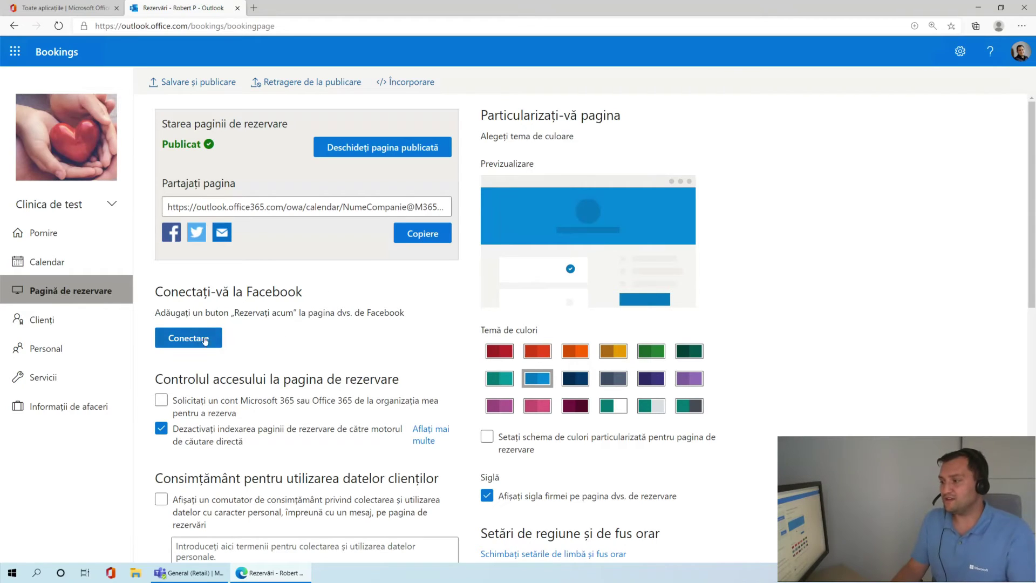
scroll(277, 344, "down", 3)
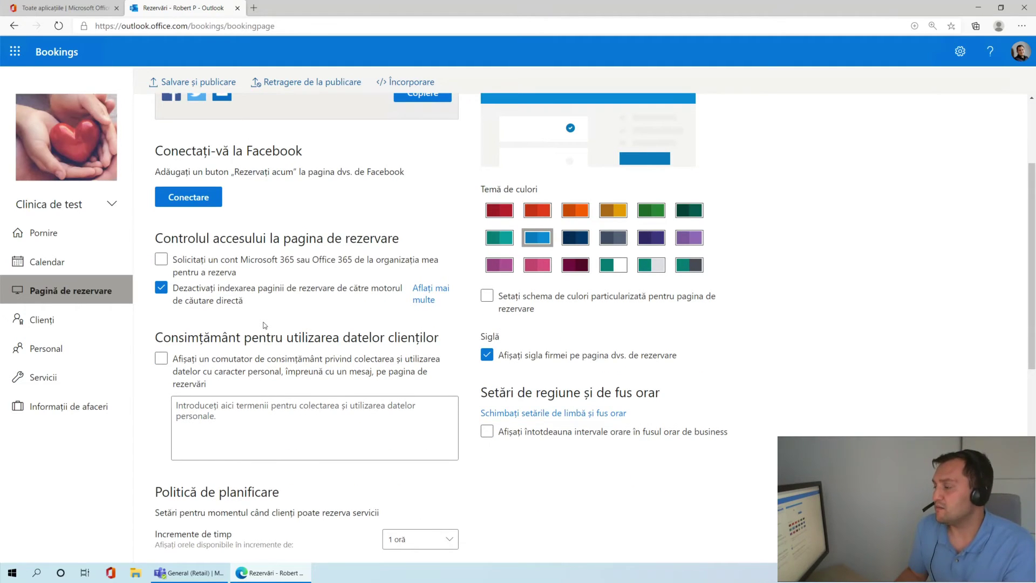
scroll(264, 325, "up", 3)
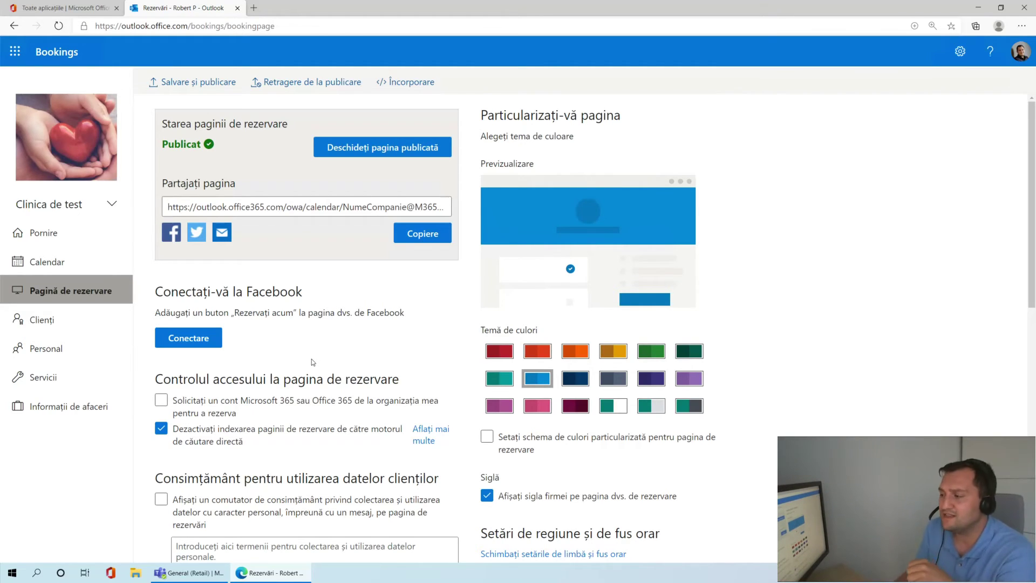
scroll(312, 359, "down", 1)
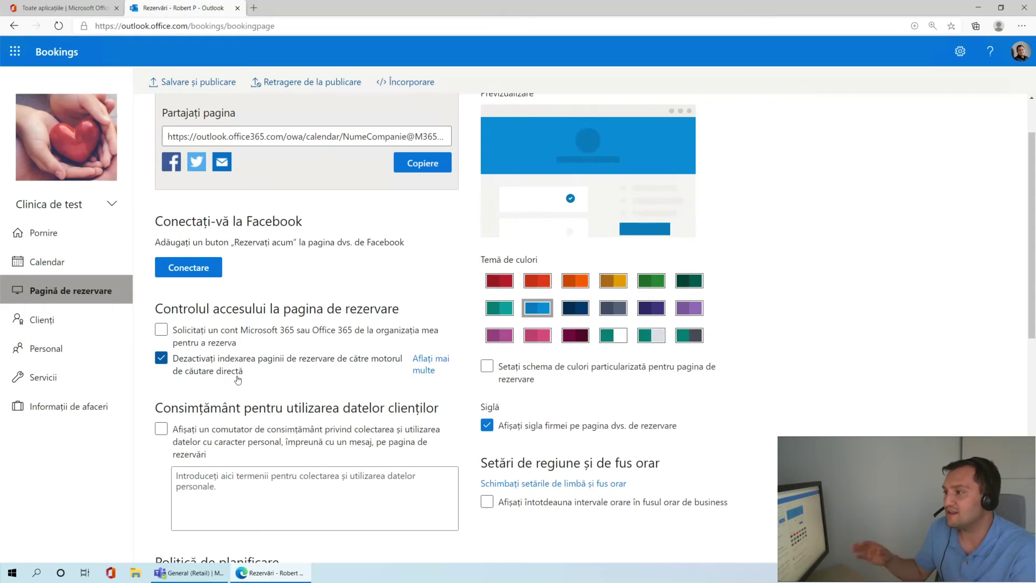
scroll(277, 390, "down", 1)
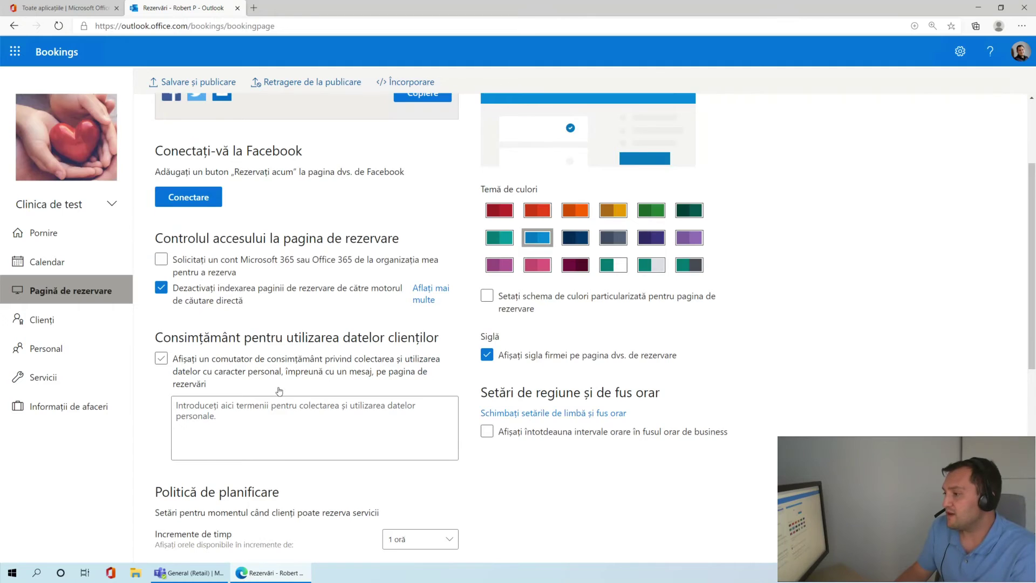
scroll(278, 390, "down", 1)
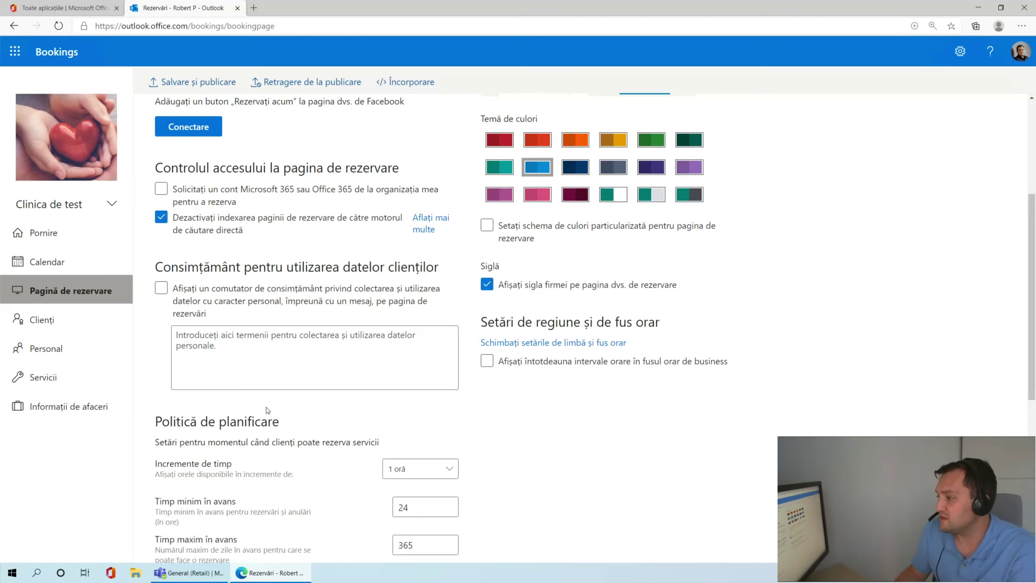
scroll(268, 408, "down", 2)
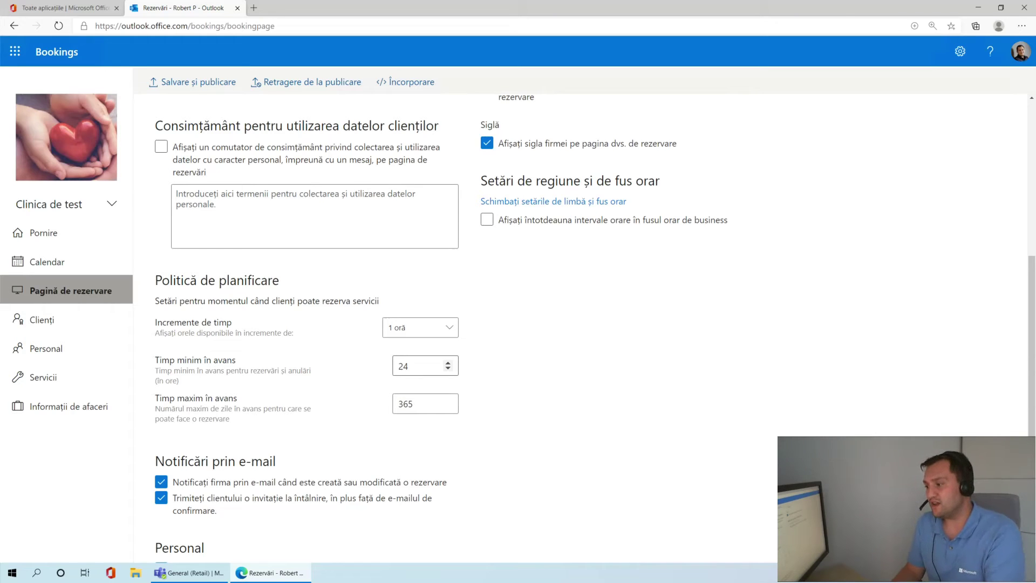
scroll(350, 399, "down", 1)
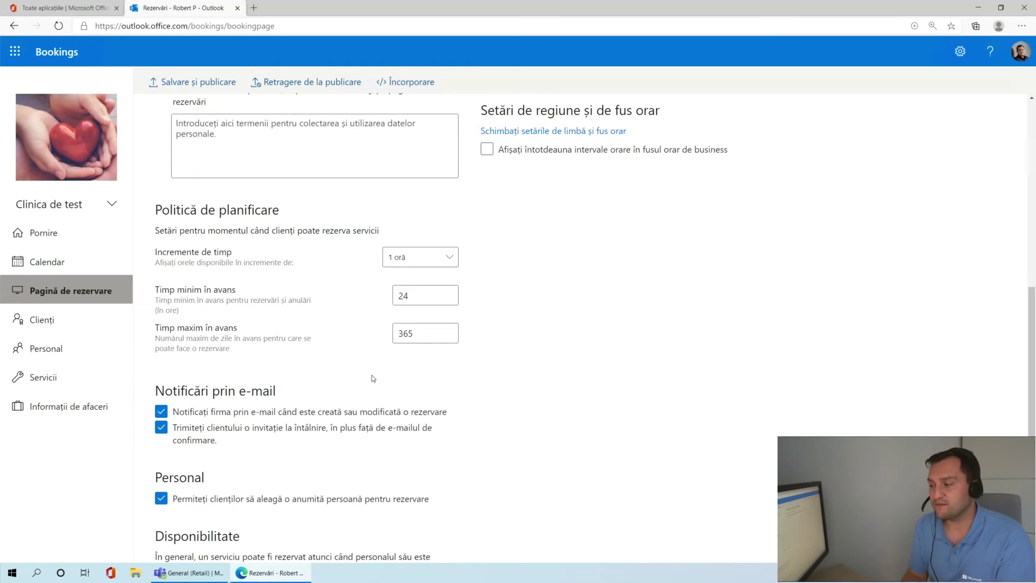
scroll(373, 378, "down", 2)
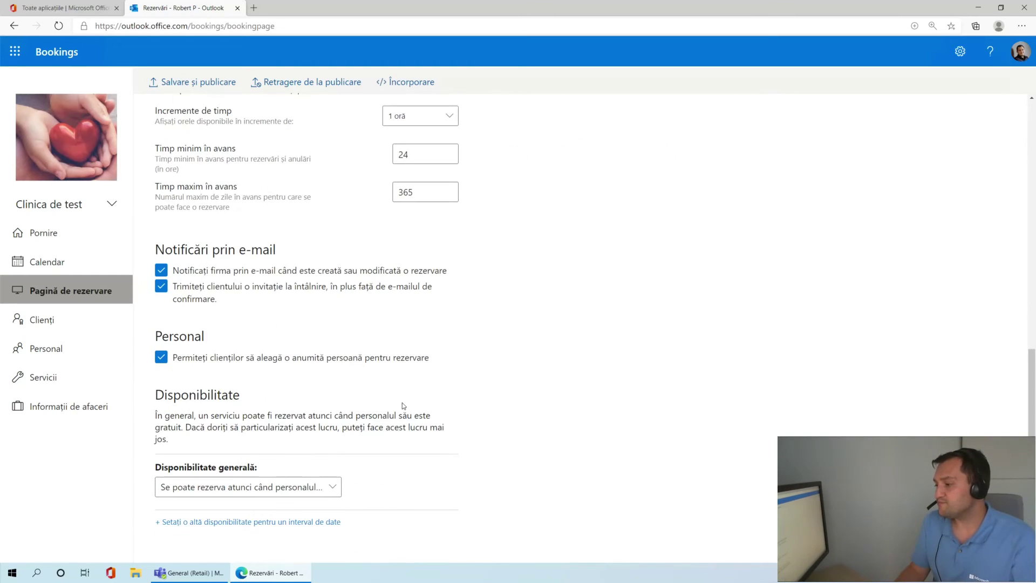
scroll(402, 406, "up", 8)
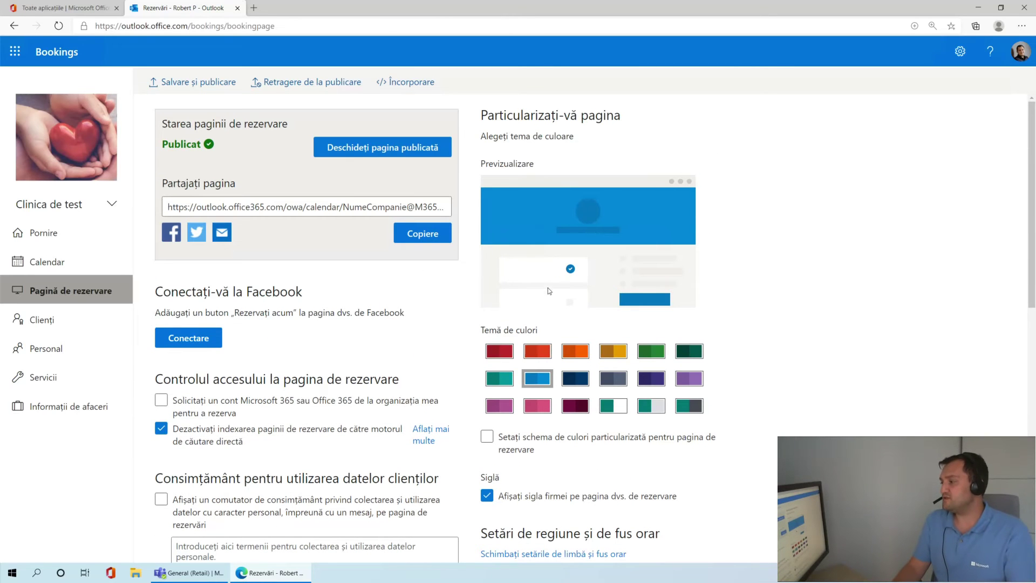
Step: Turn on the custom colour scheme for the booking page and change its colour theme to the dark red one
left_click(615, 404)
left_click(487, 436)
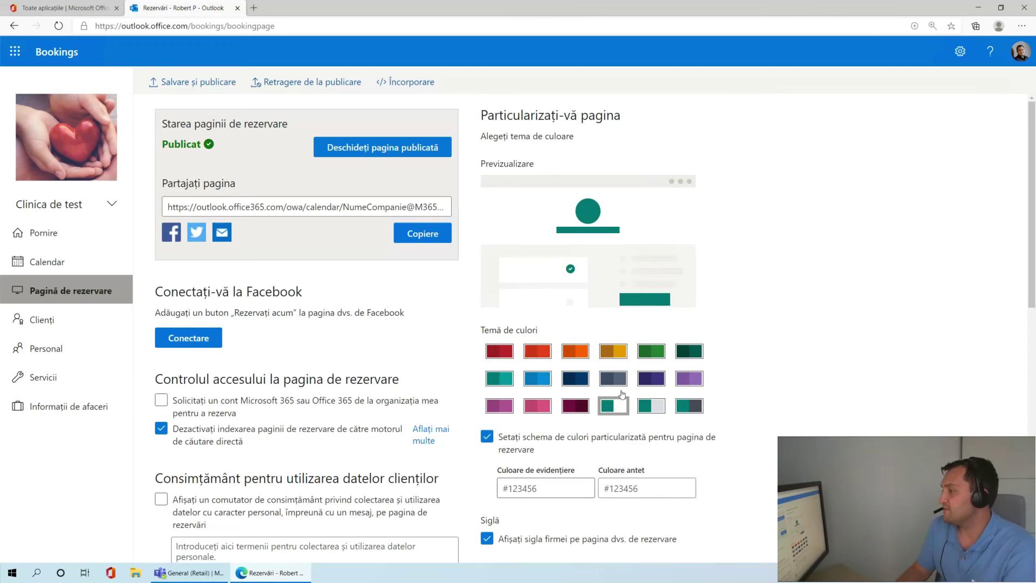
left_click(492, 353)
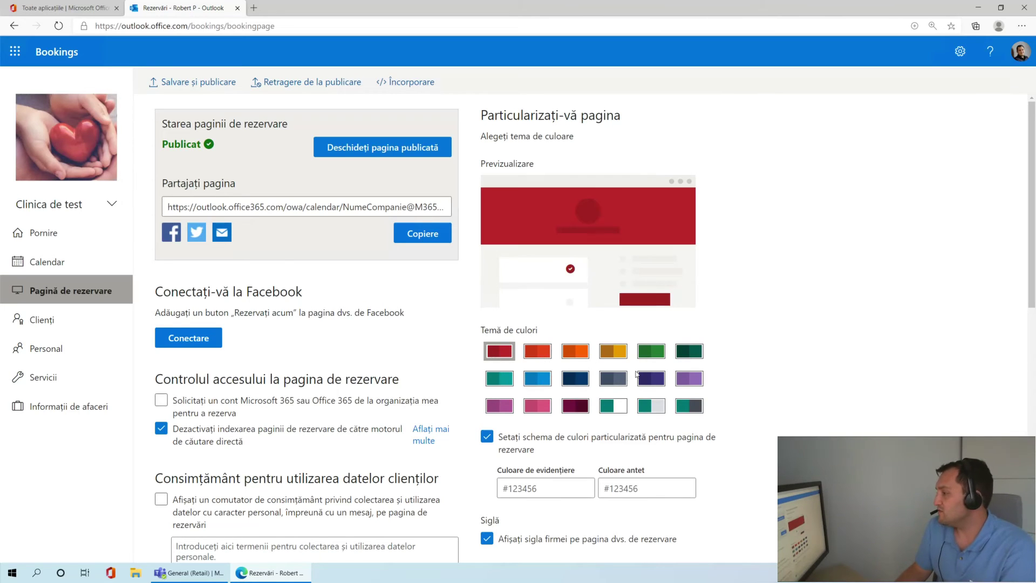
Step: Expand the booking page's language and time zone settings and check the selected language and current time zone
scroll(626, 378, "down", 4)
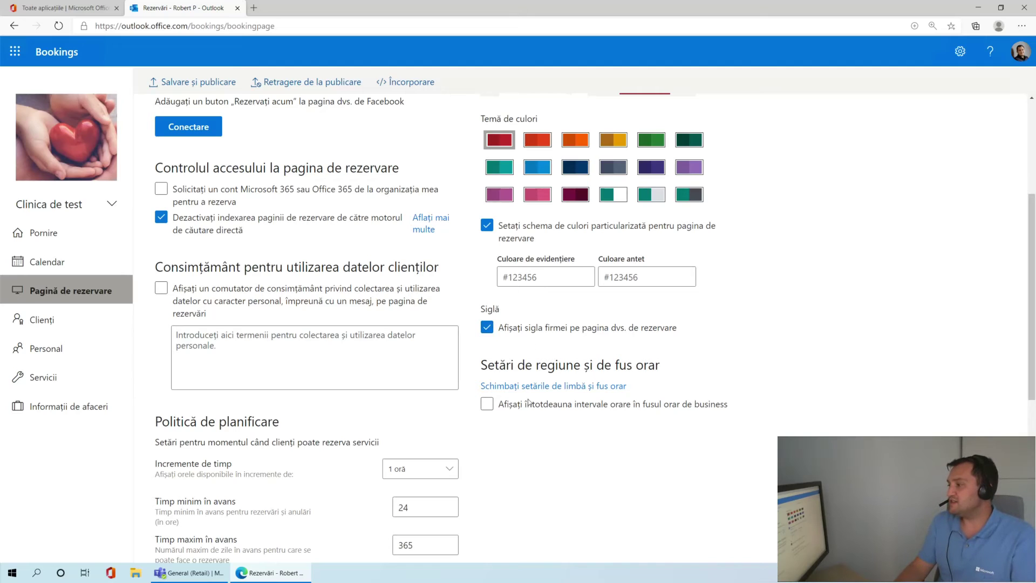
left_click(559, 388)
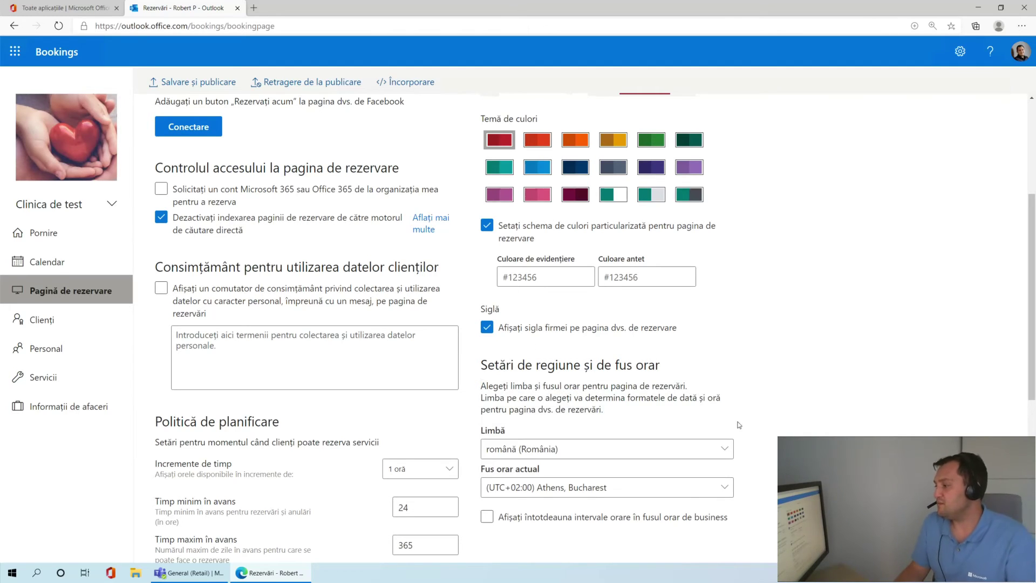
scroll(522, 454, "down", 1)
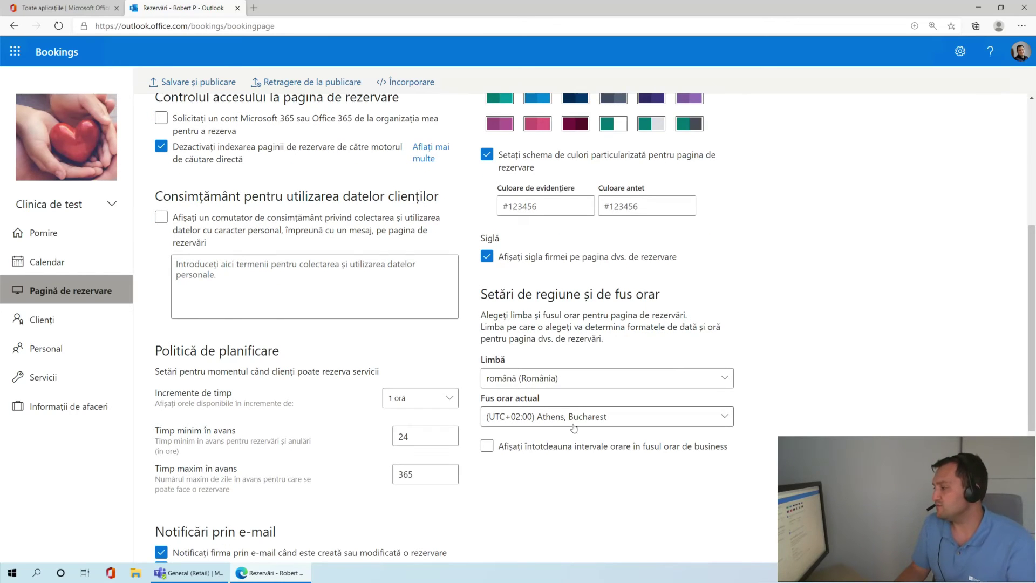
scroll(526, 493, "down", 2)
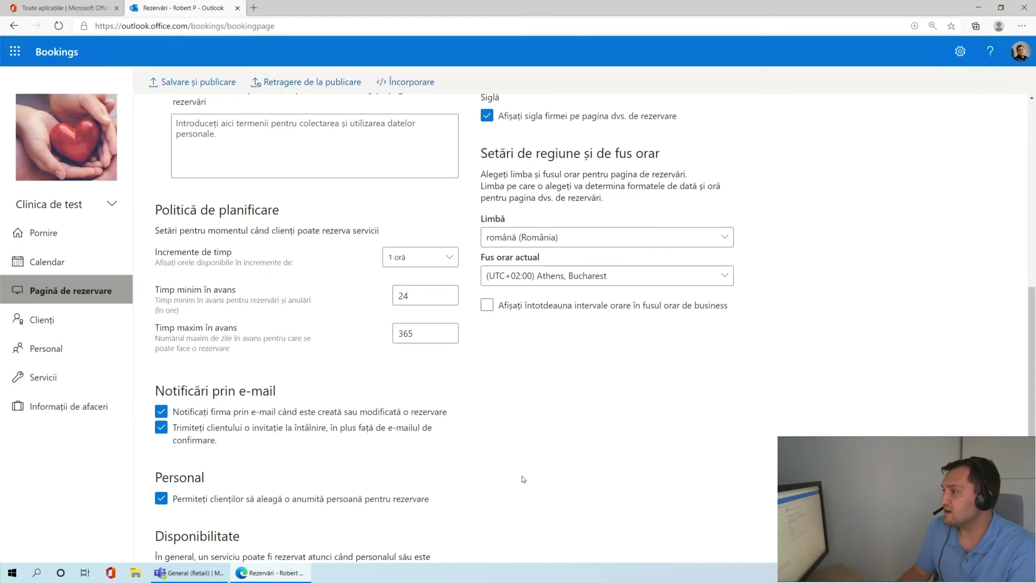
scroll(521, 479, "up", 6)
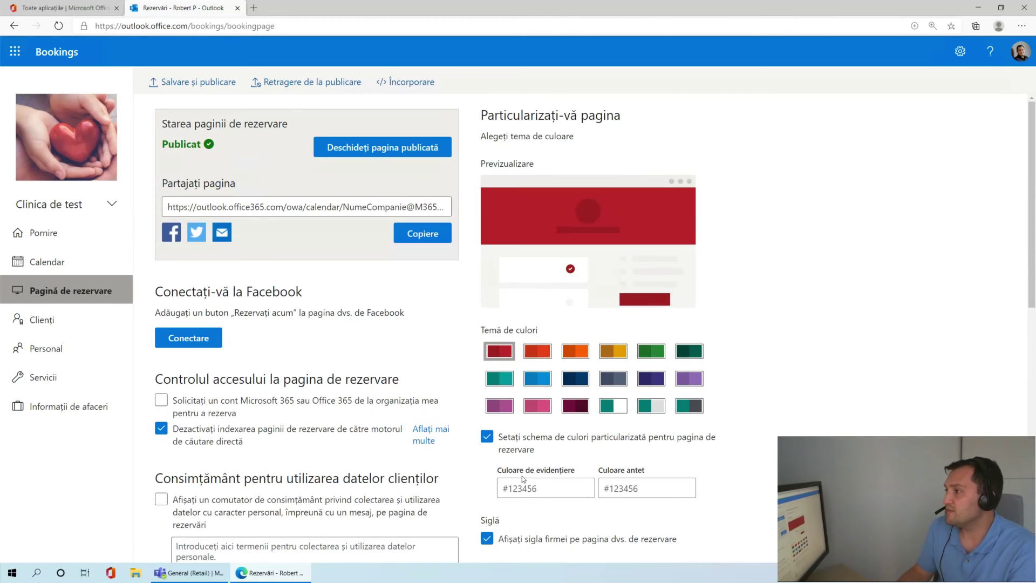
Step: Save and publish the booking page without the custom colour scheme, and open the published page
left_click(192, 82)
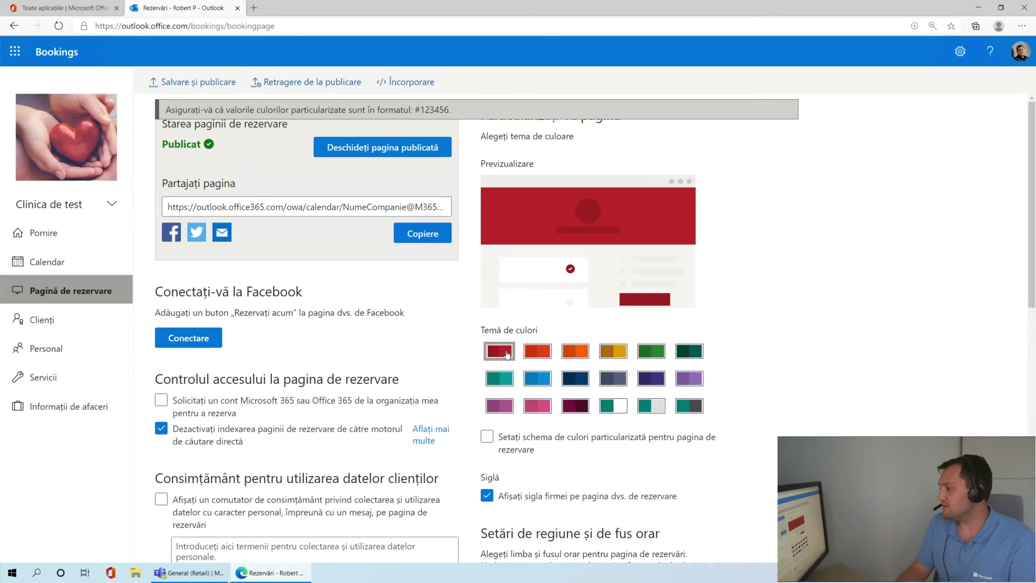
left_click(204, 83)
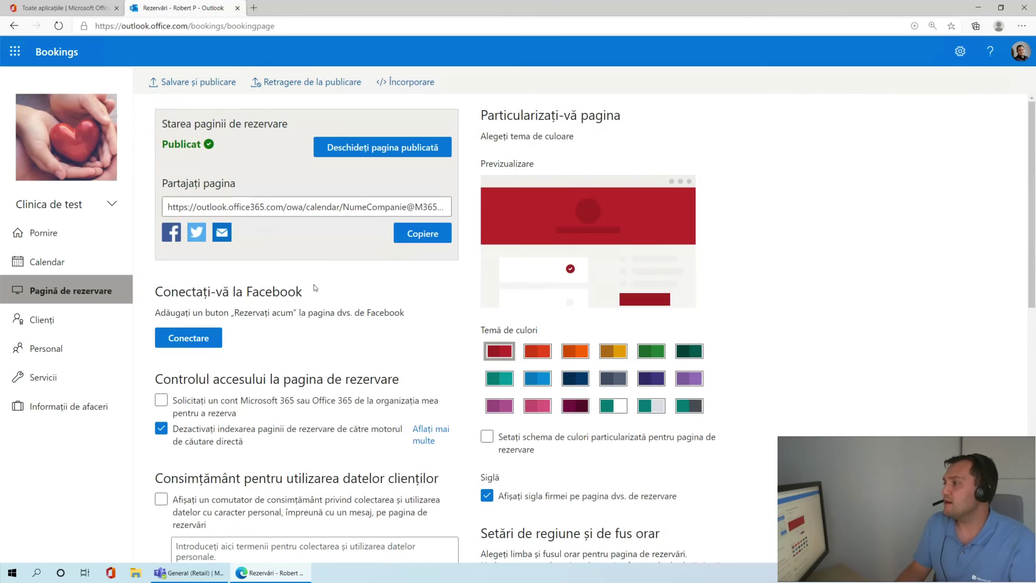
left_click(391, 156)
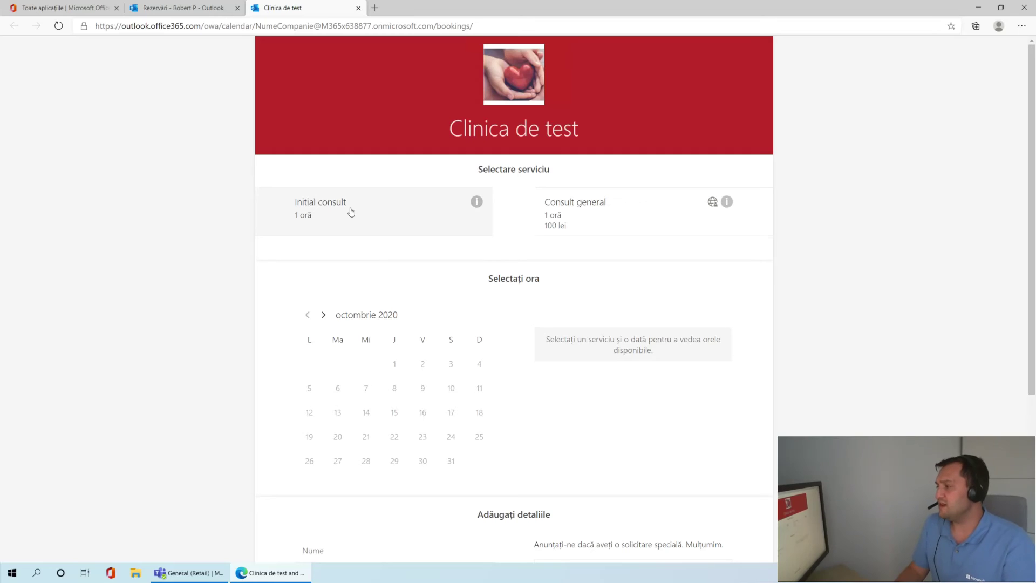
Step: Select the Consult general service for 16 October 2020 at 12:00 with the last staff member in the list
left_click(576, 216)
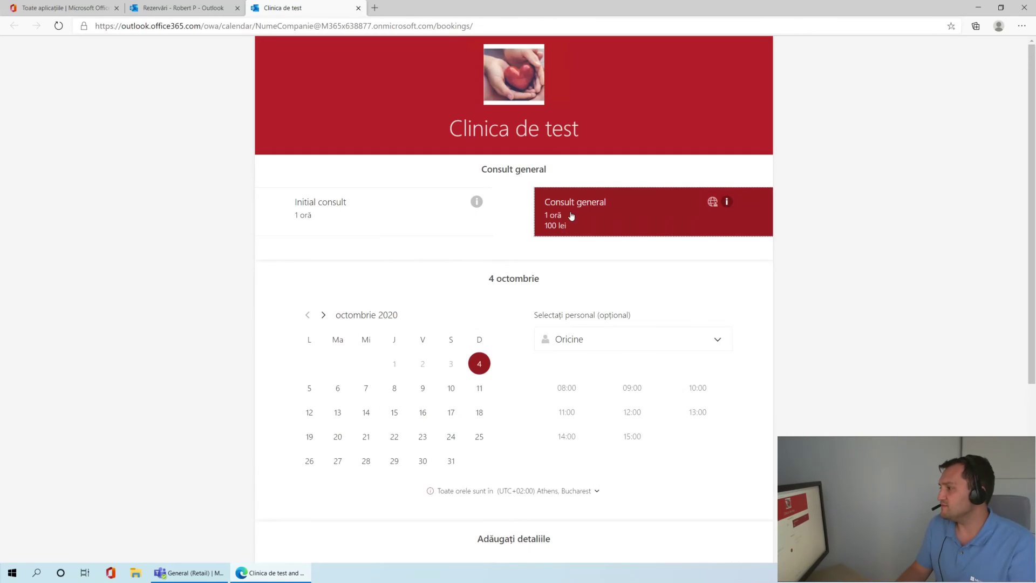
scroll(286, 390, "down", 1)
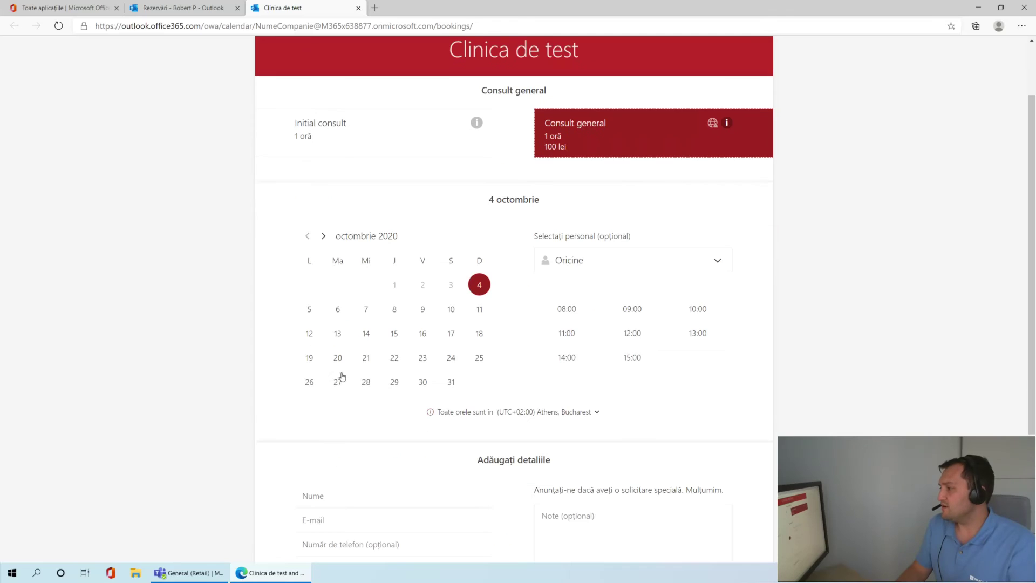
left_click(423, 333)
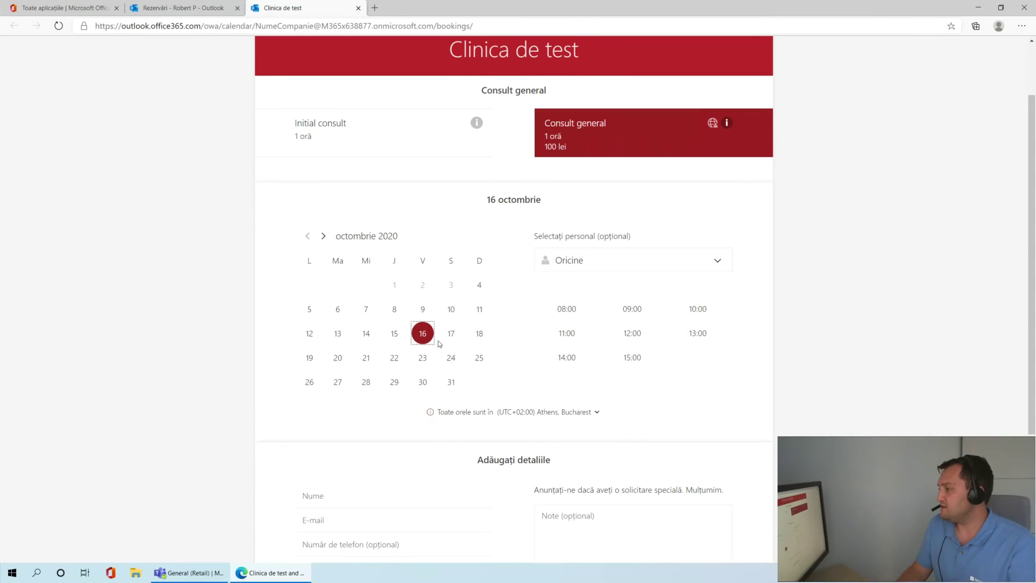
left_click(609, 267)
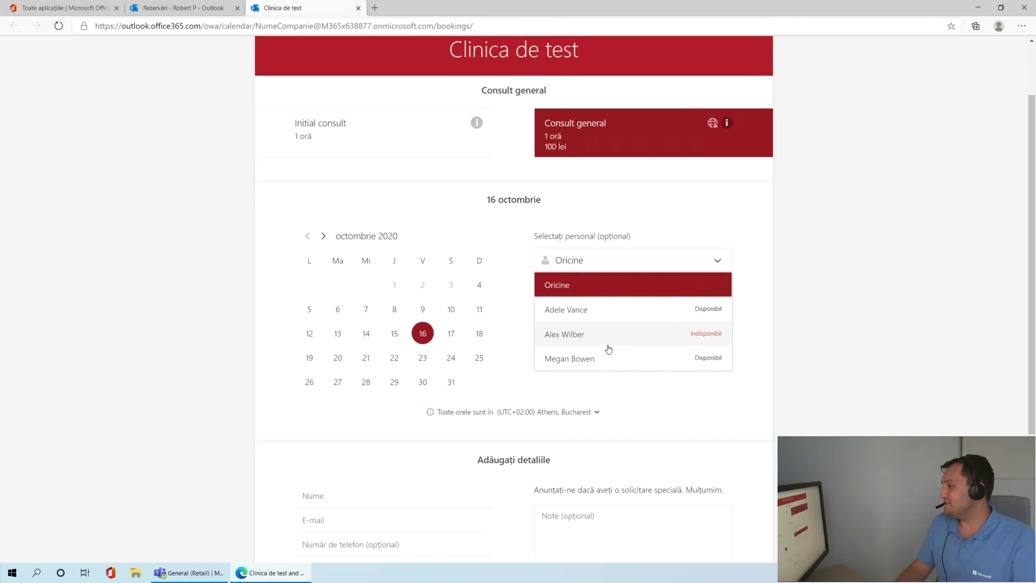
left_click(586, 363)
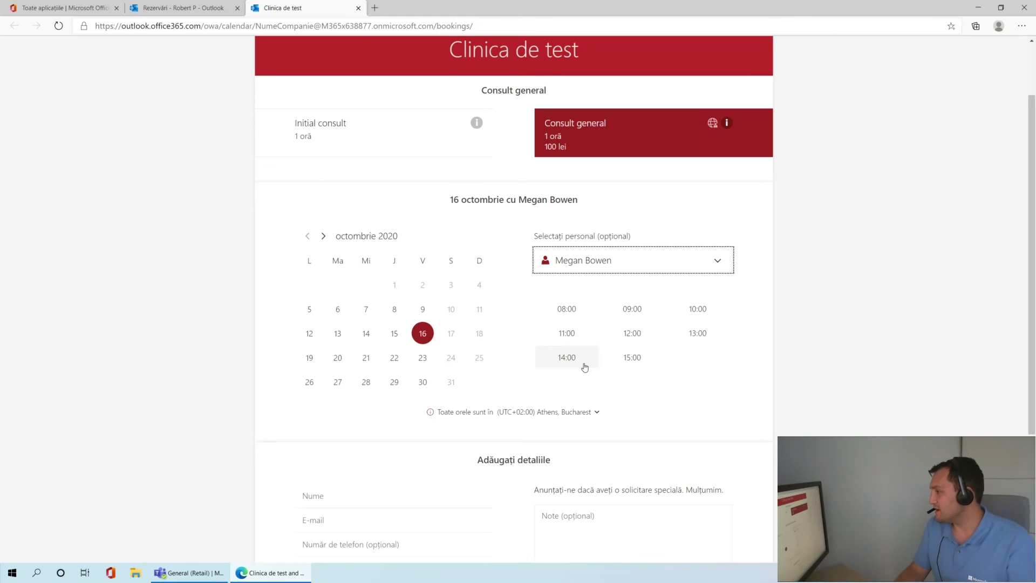
left_click(636, 340)
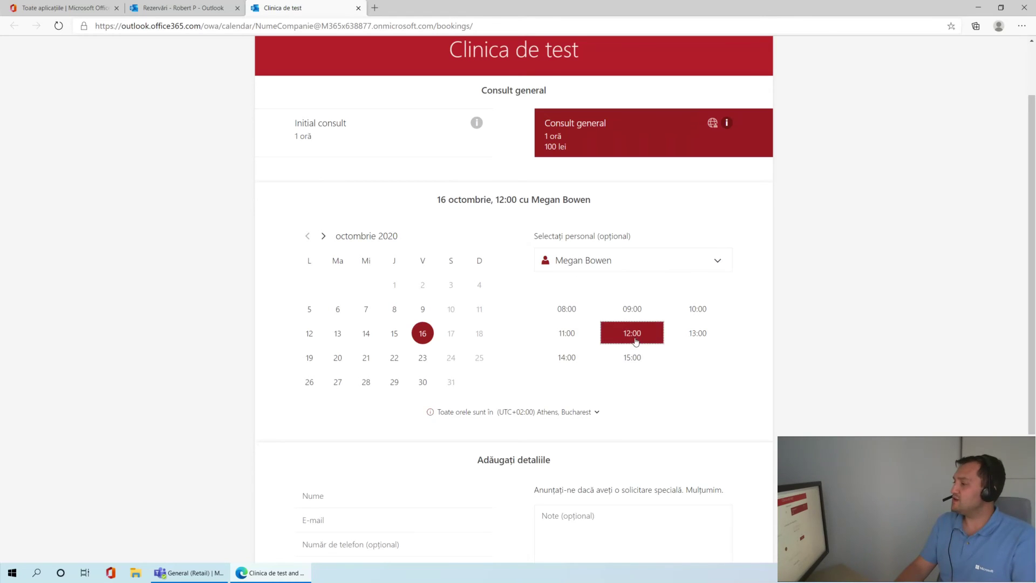
scroll(629, 416, "down", 1)
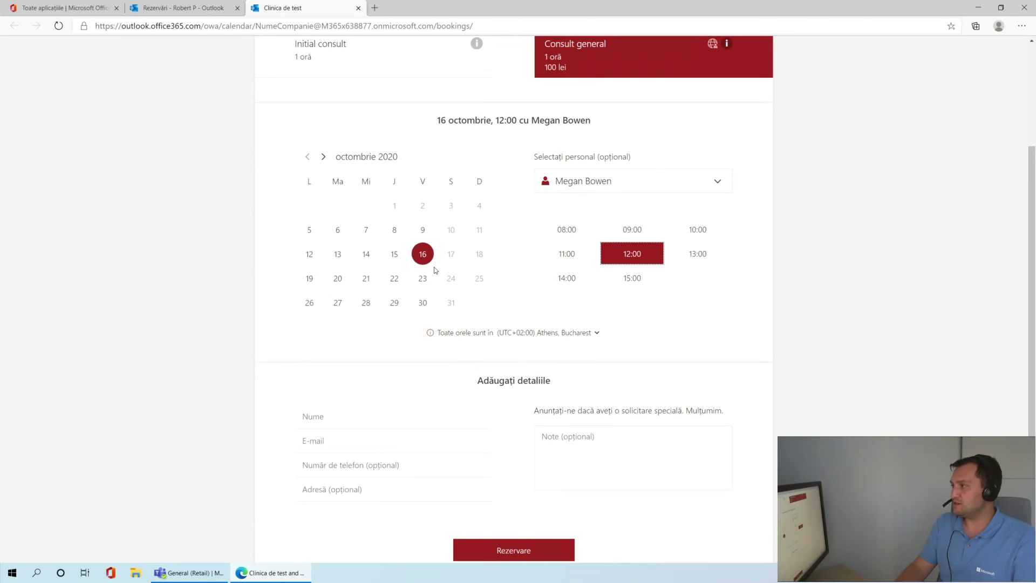
scroll(435, 270, "up", 2)
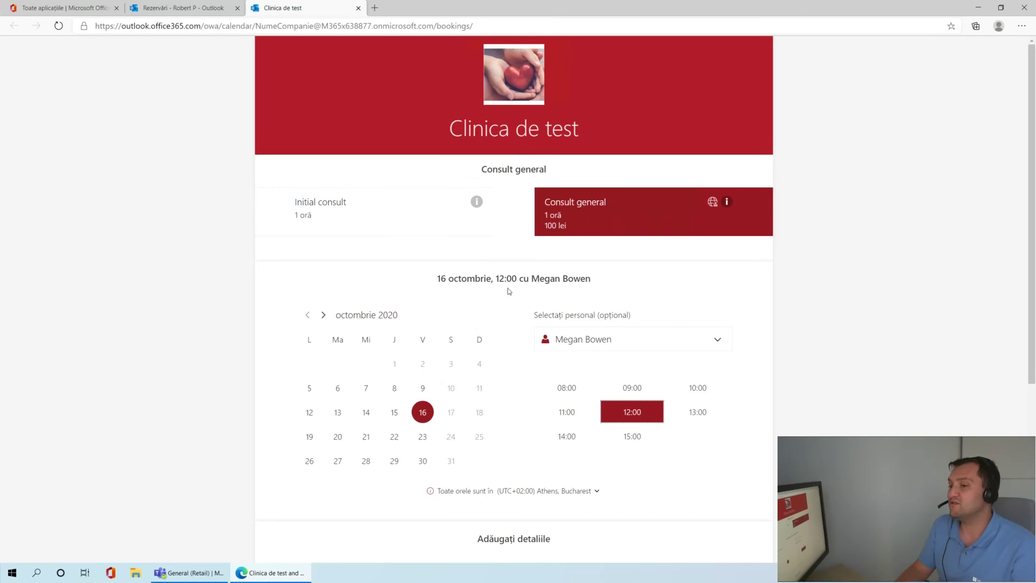
Step: Fill in the customer's name and e-mail, leaving phone, address and notes empty, and review the appointment details
scroll(489, 369, "down", 5)
left_click(394, 309)
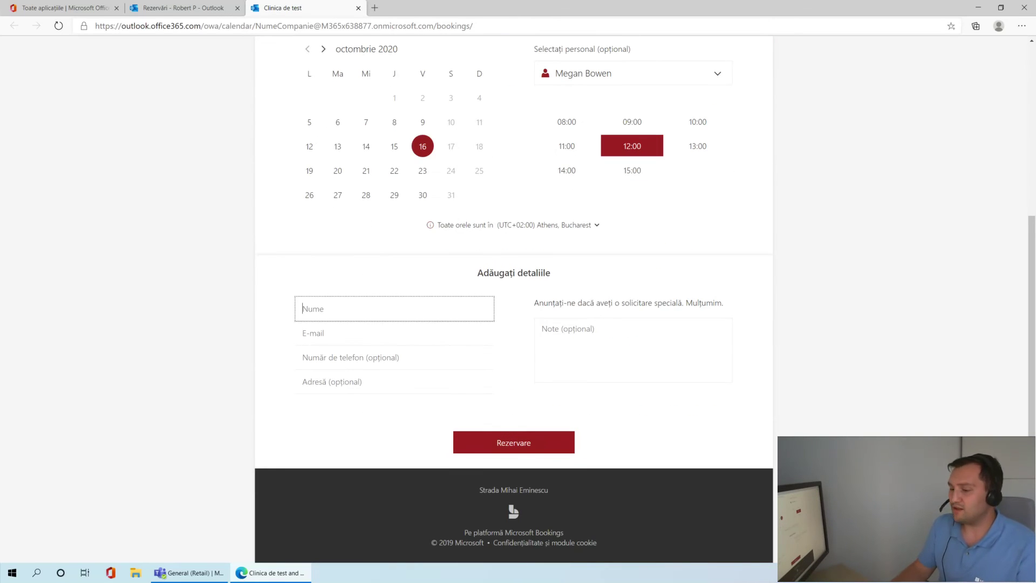
type("Robert")
key("Tab")
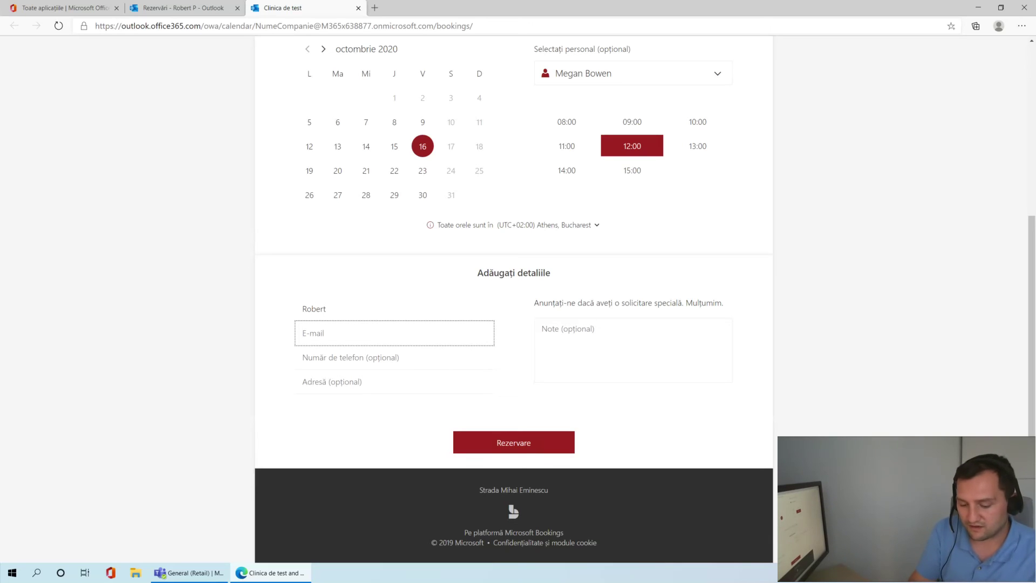
type("ro")
key("Down")
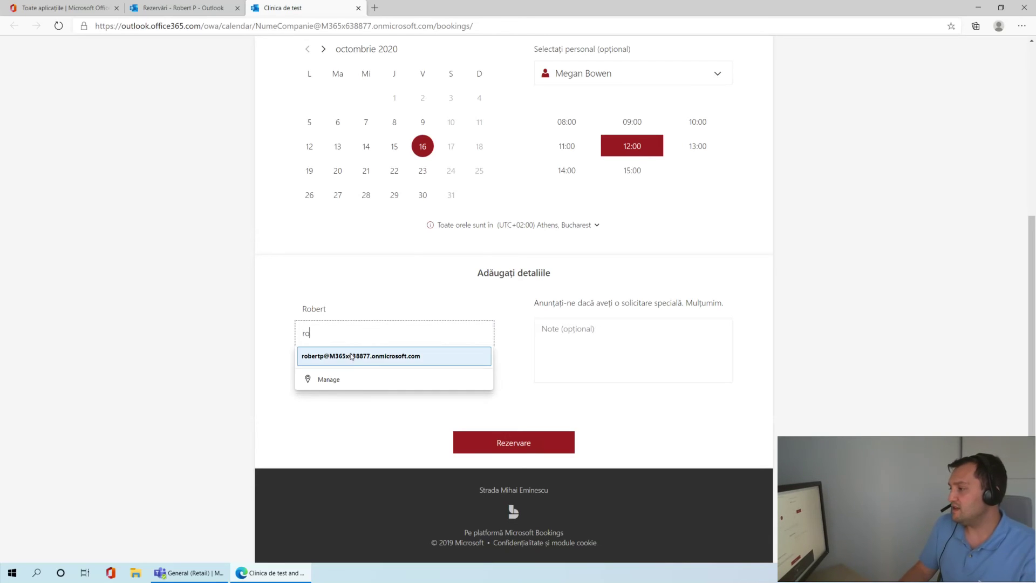
key("Return")
key("Tab")
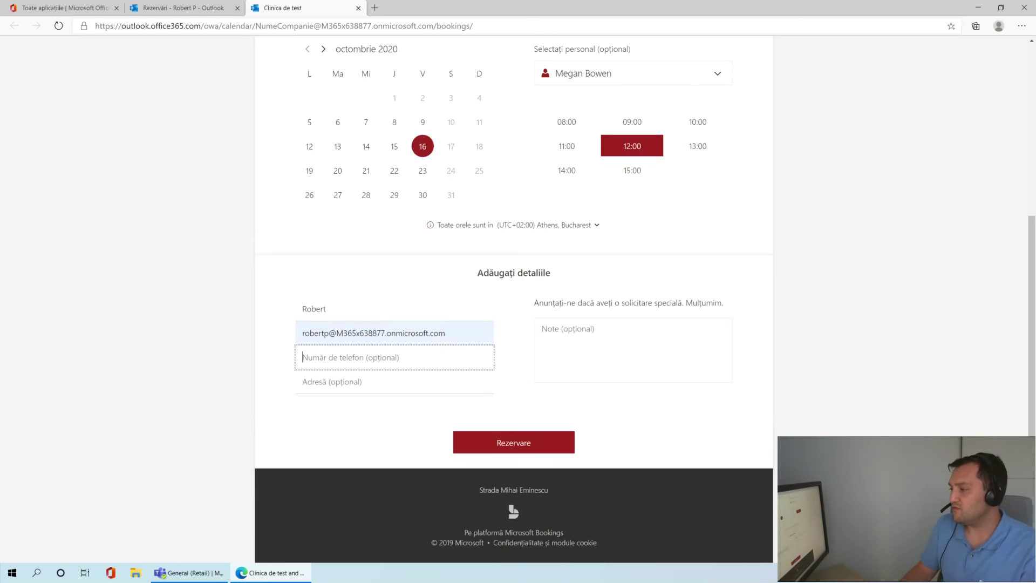
key("Tab")
key("Tab")
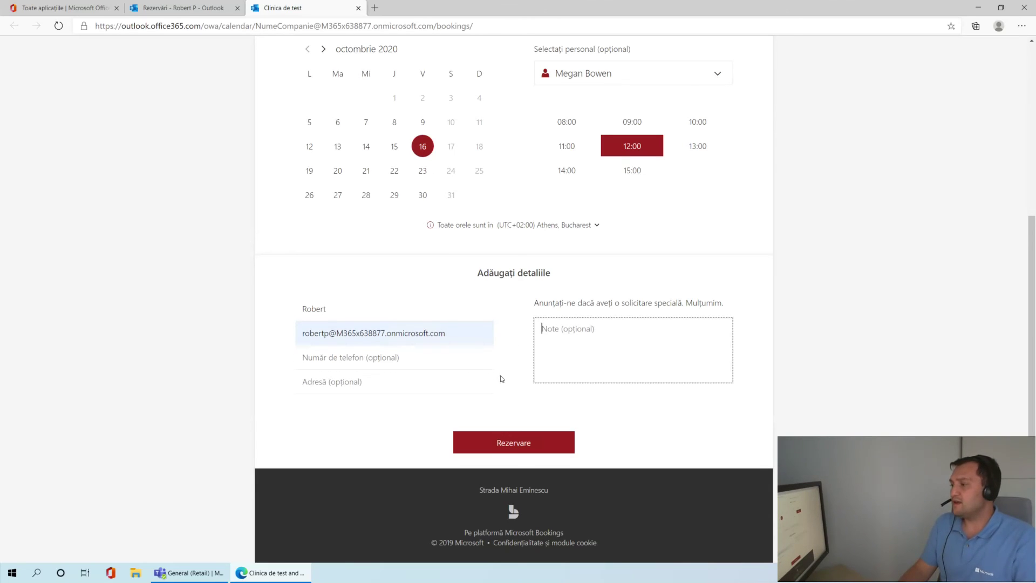
scroll(502, 379, "up", 5)
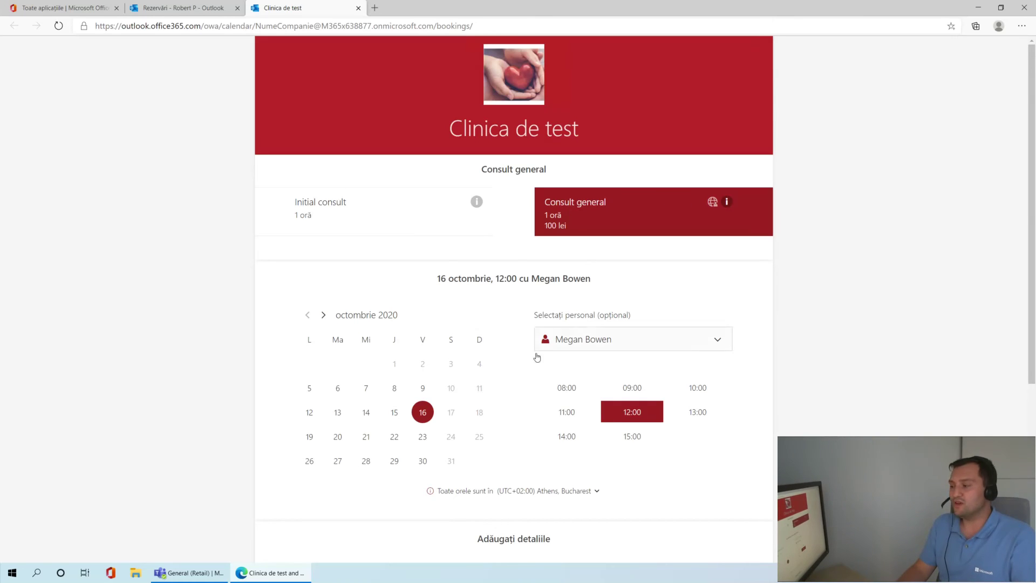
scroll(536, 353, "down", 5)
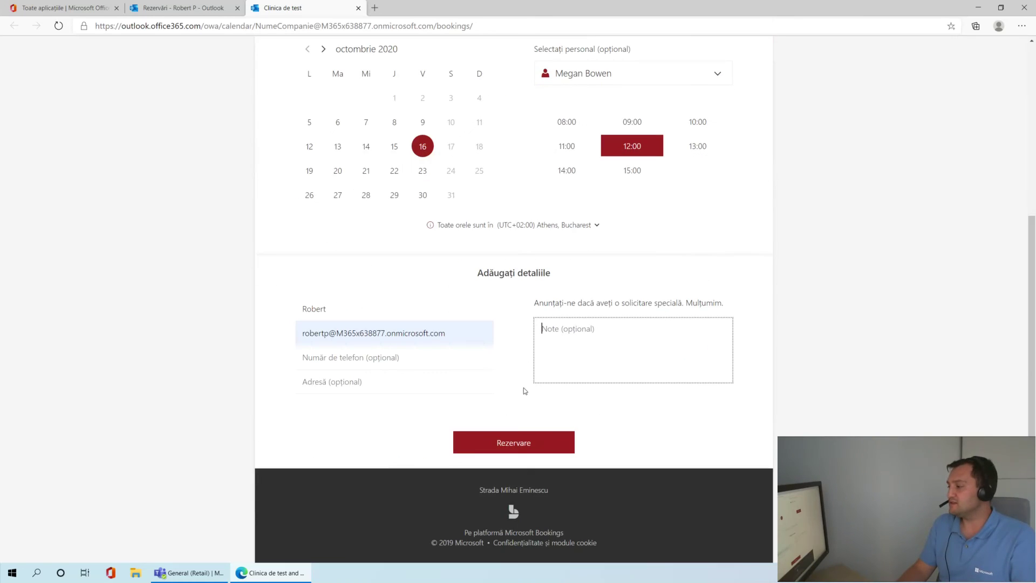
Step: Submit the Consult general appointment and acknowledge the booking confirmation
left_click(513, 446)
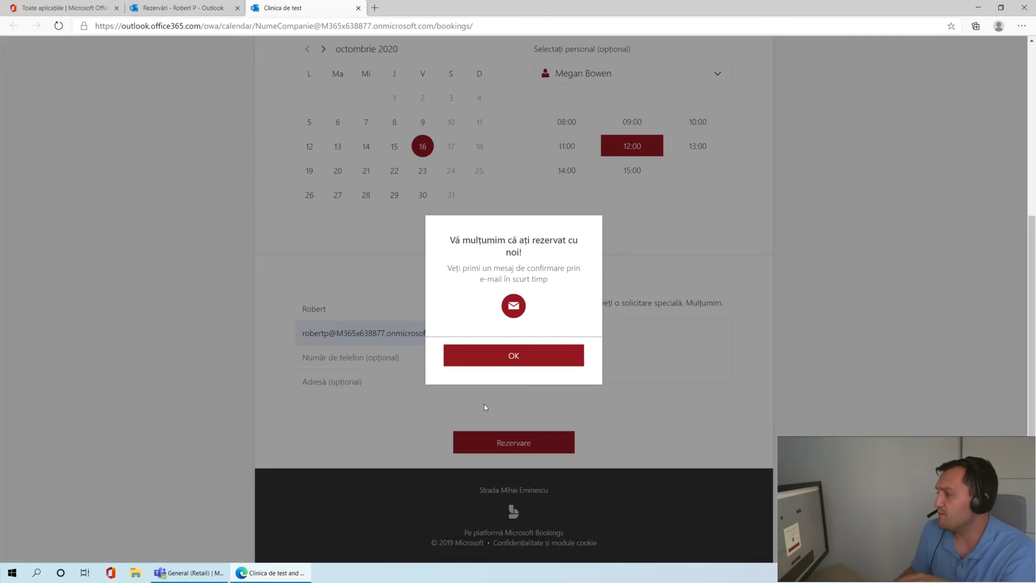
left_click(548, 352)
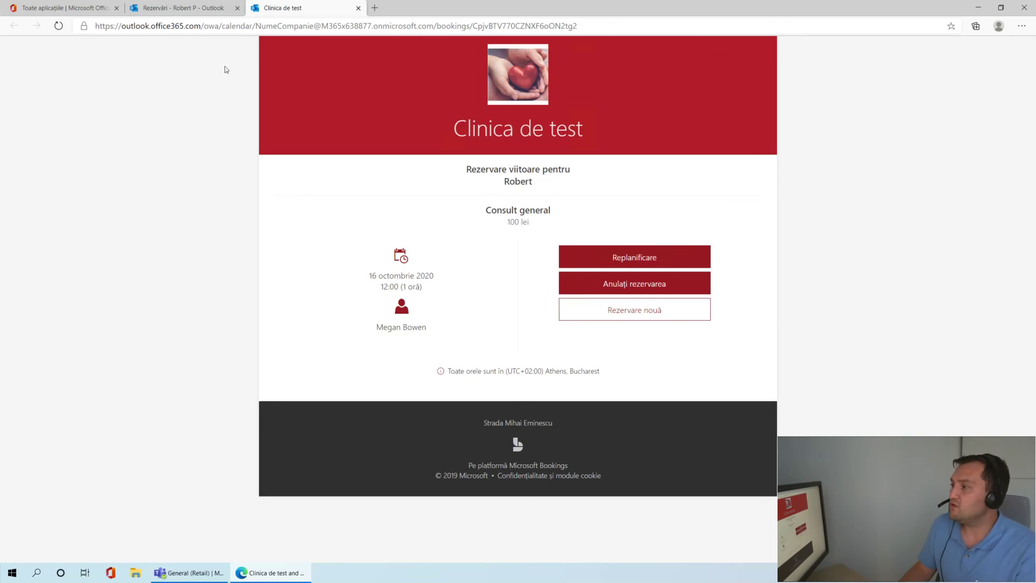
Step: Return to the Bookings calendar, go to the week of 12–18 October 2020, and view the details of the Consult general appointment
left_click(192, 11)
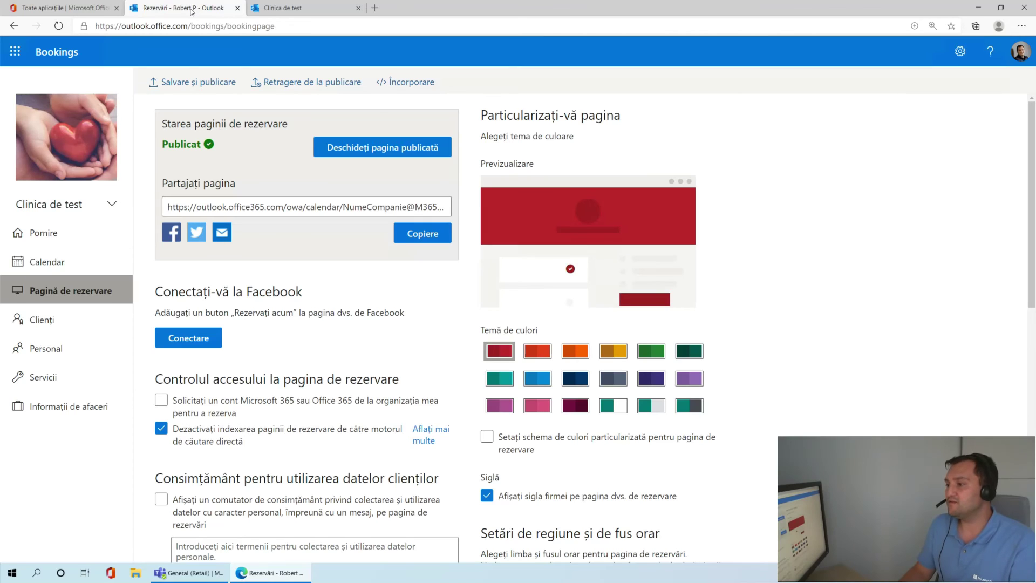
left_click(50, 270)
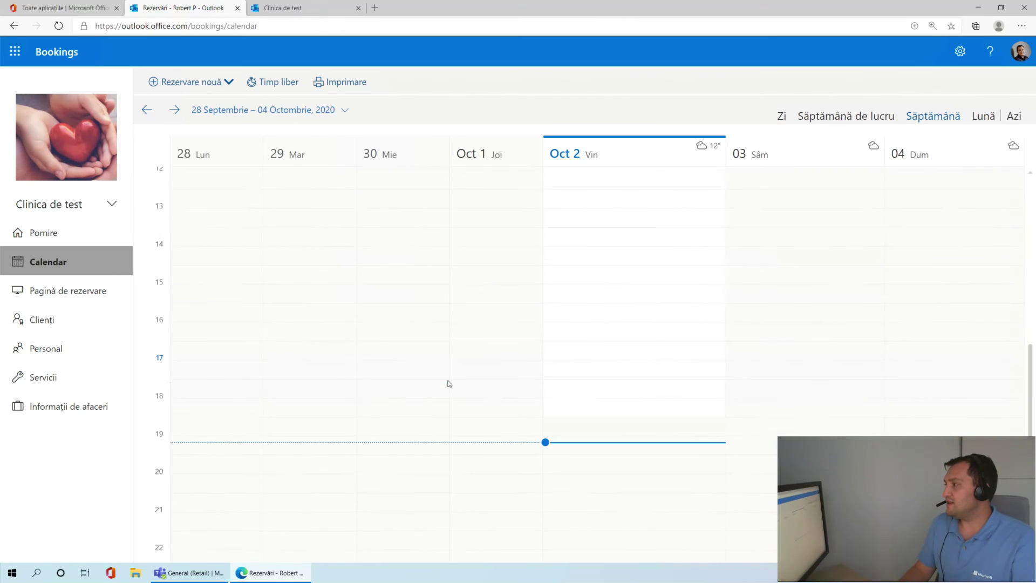
left_click(174, 109)
left_click(174, 109)
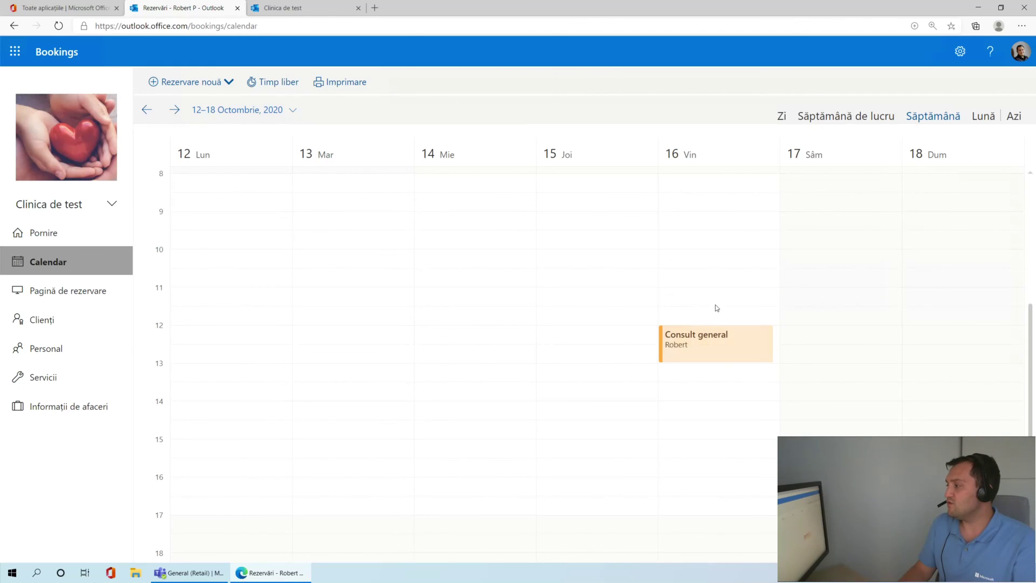
scroll(675, 354, "up", 1)
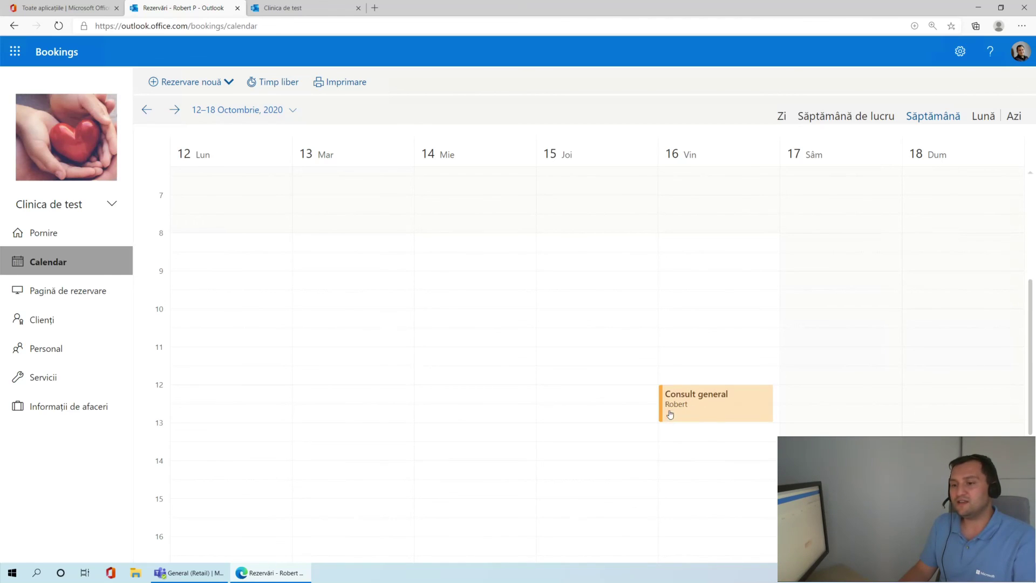
left_click(687, 411)
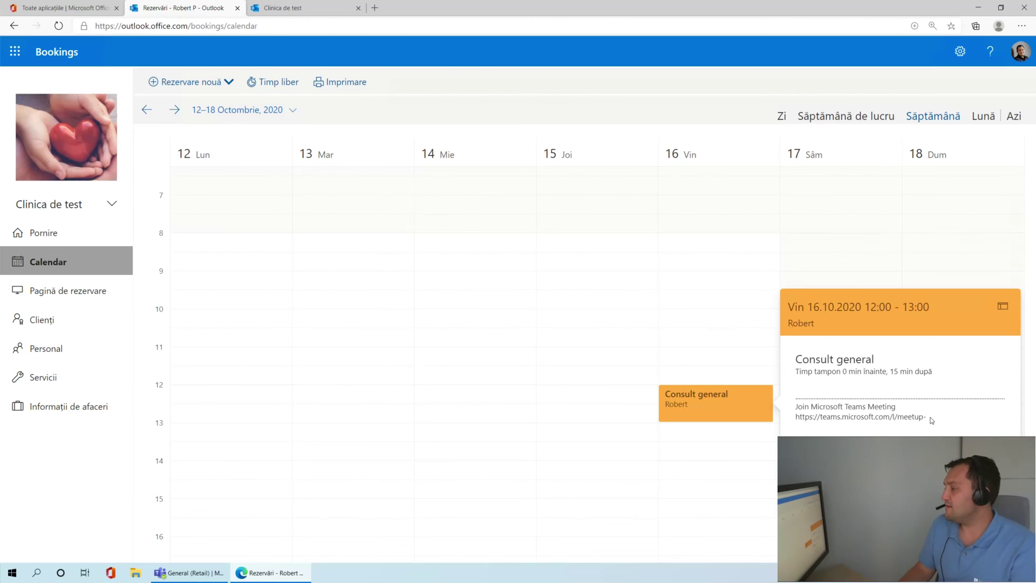
double_click(665, 357)
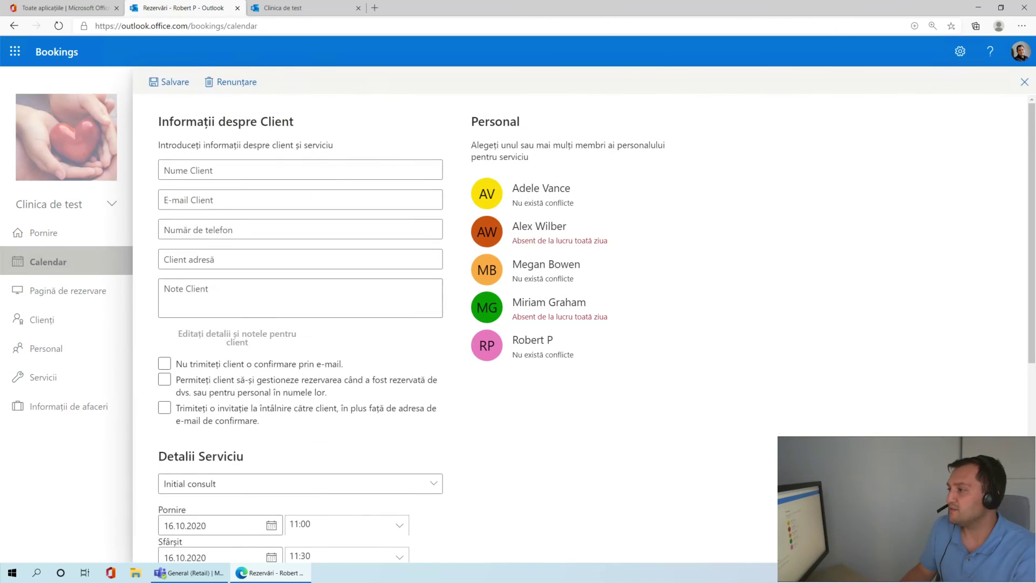
left_click(1025, 83)
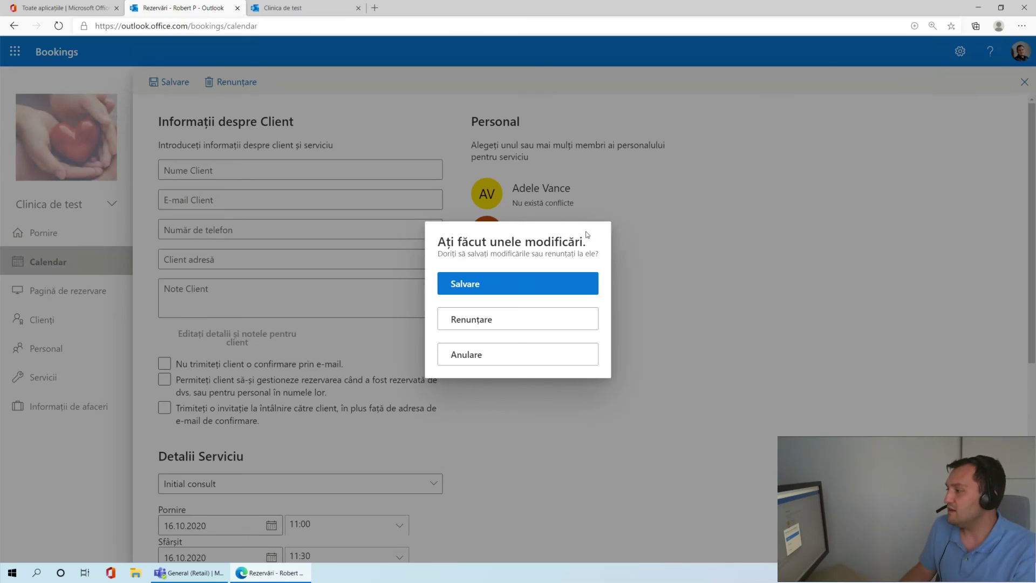
left_click(503, 329)
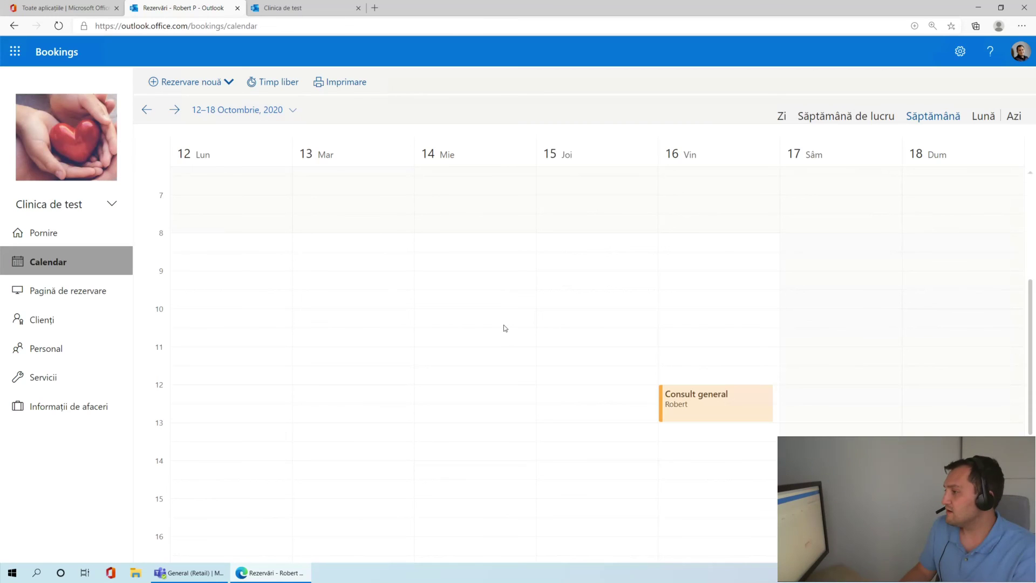
Step: Open the Bookings home page to view the clinic's booking activity overview
left_click(58, 232)
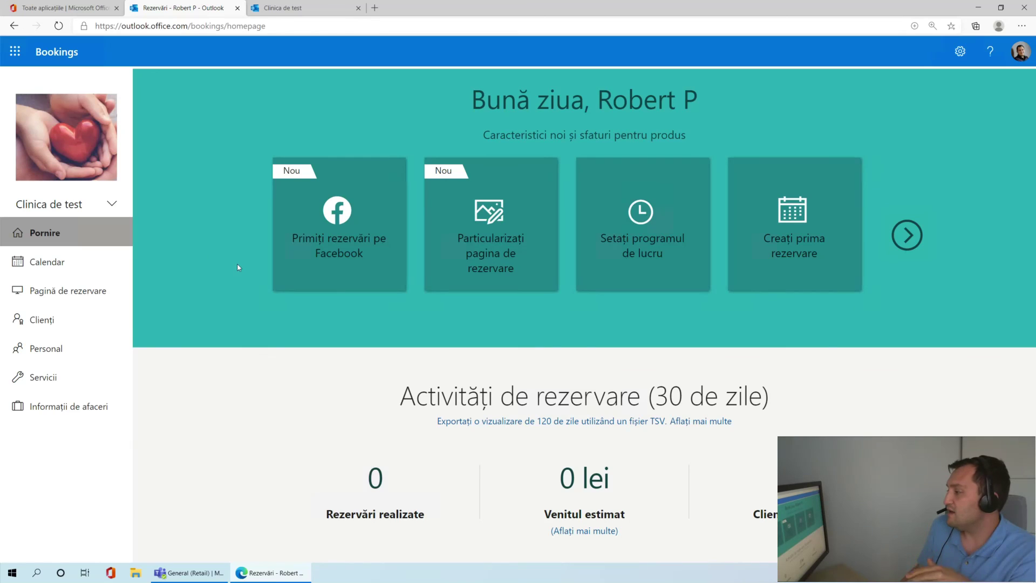